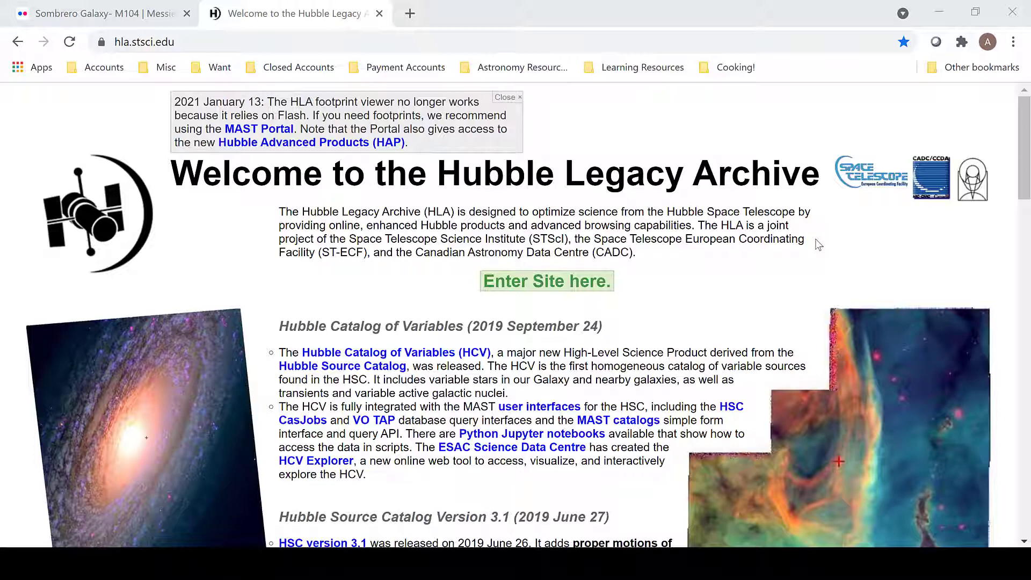
Enter the Hubble Legacy Archive and search for M104, listing its 172 observations.
click(558, 292)
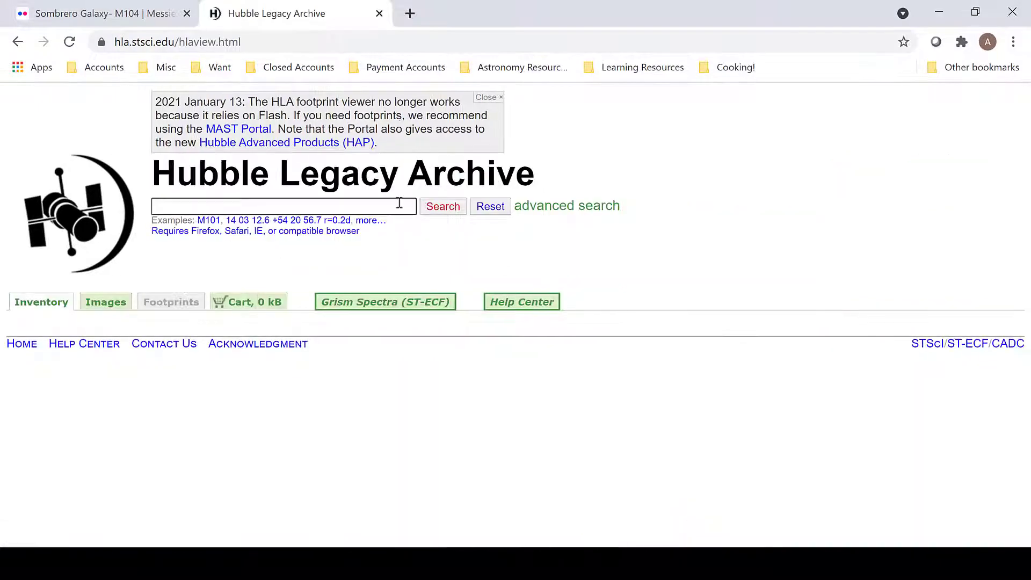
click(399, 204)
text(M104)
key(Return)
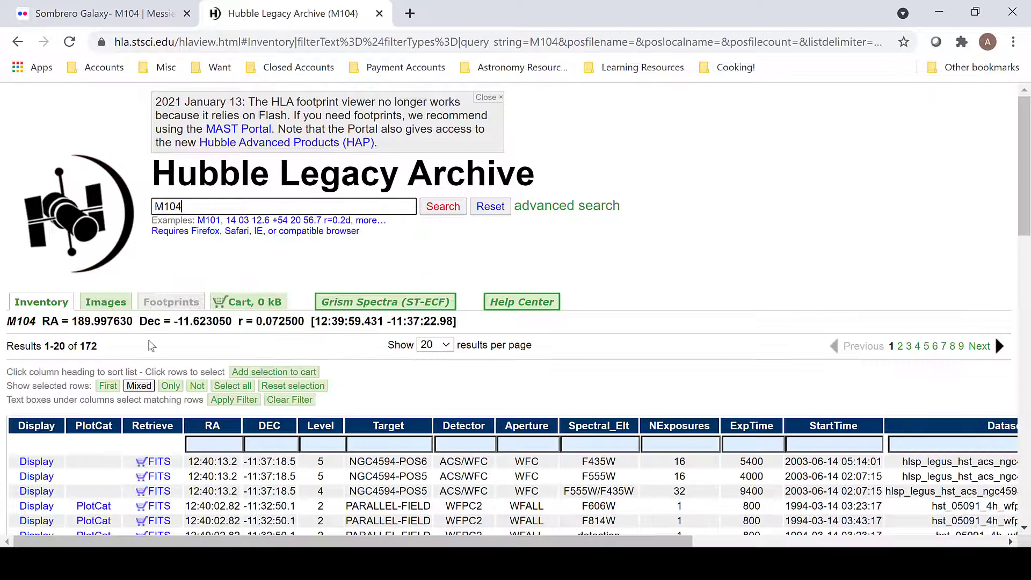
Show the M104 results as image thumbnails at 100 per page and scroll through them.
click(105, 302)
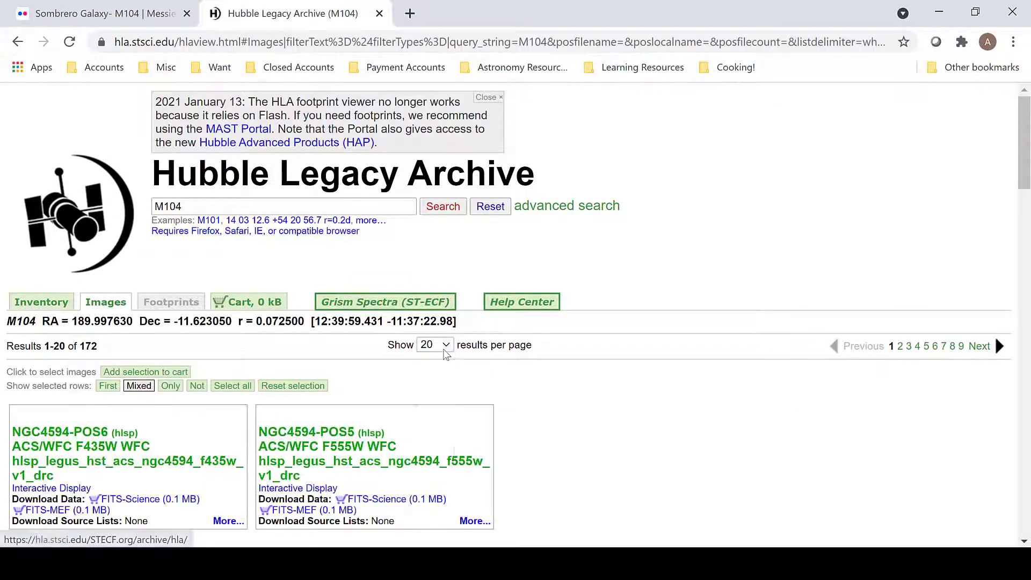
click(446, 351)
click(430, 440)
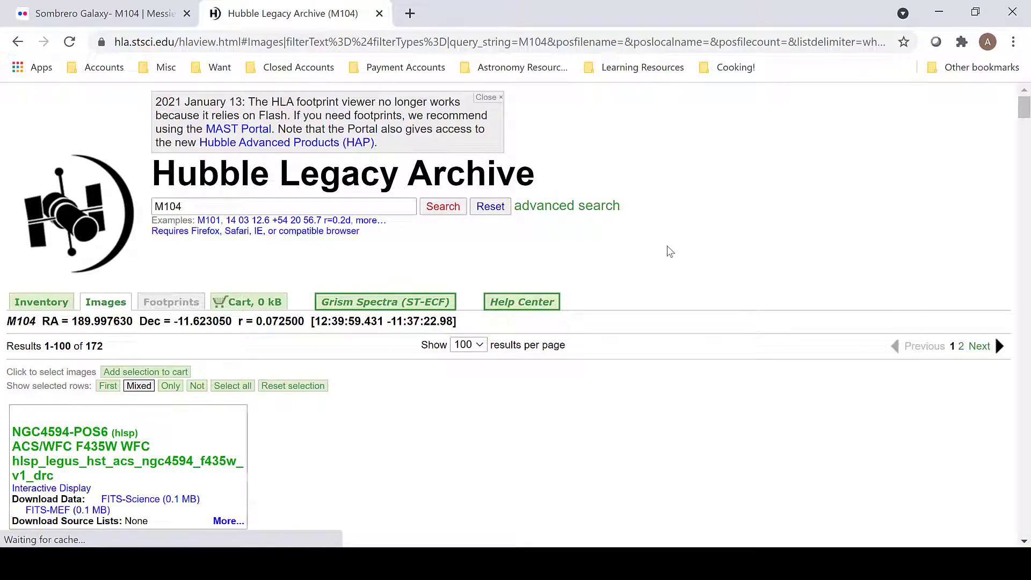
scroll(667, 249, down, 3)
scroll(667, 246, down, 12)
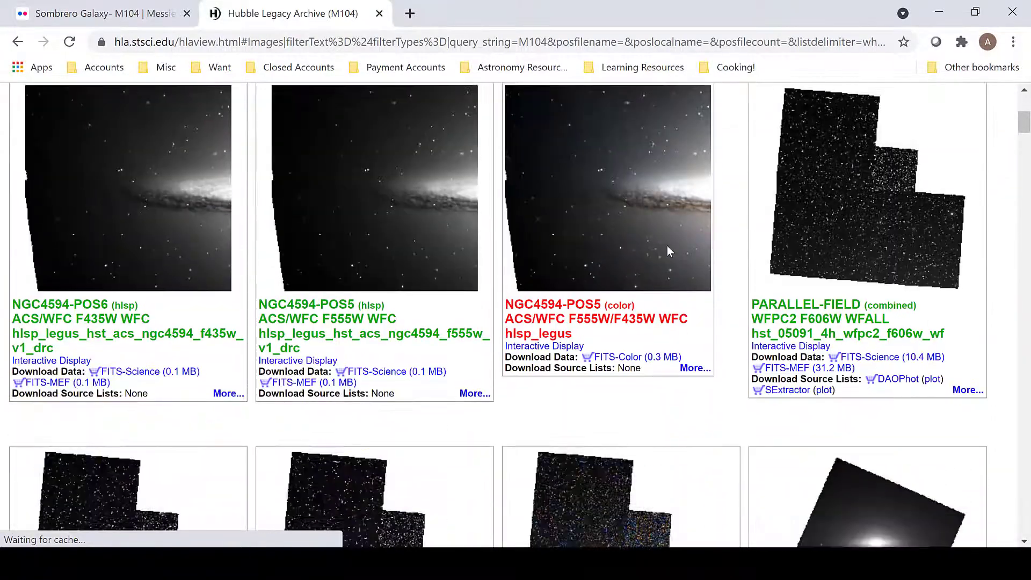
scroll(669, 250, down, 9)
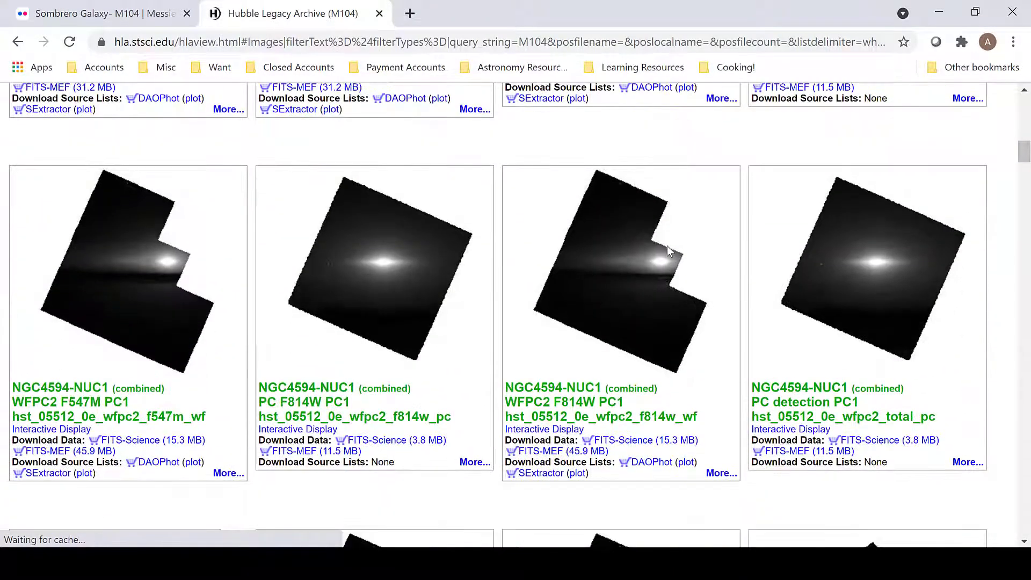
scroll(669, 251, down, 12)
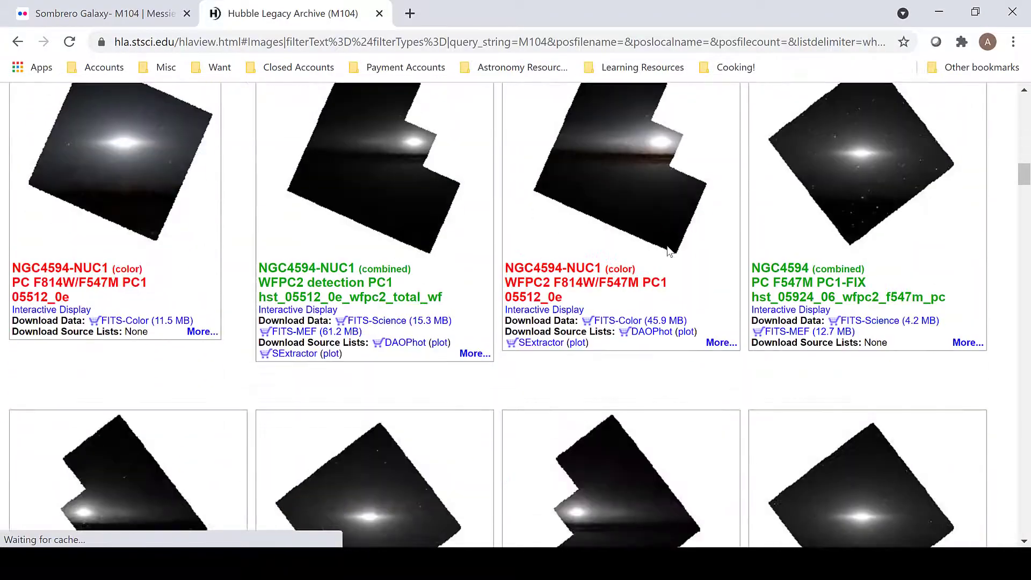
scroll(670, 251, down, 13)
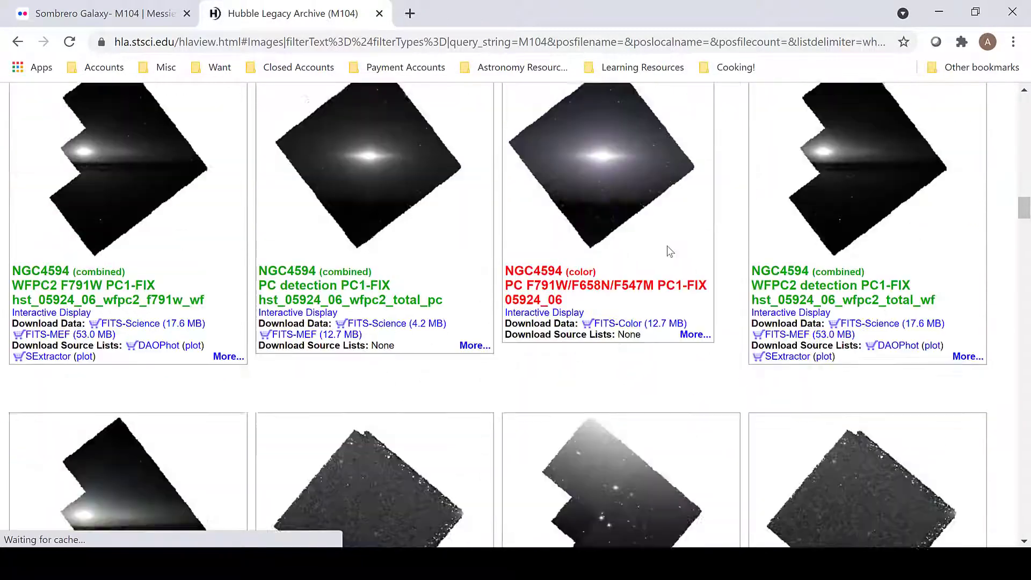
scroll(668, 251, down, 2)
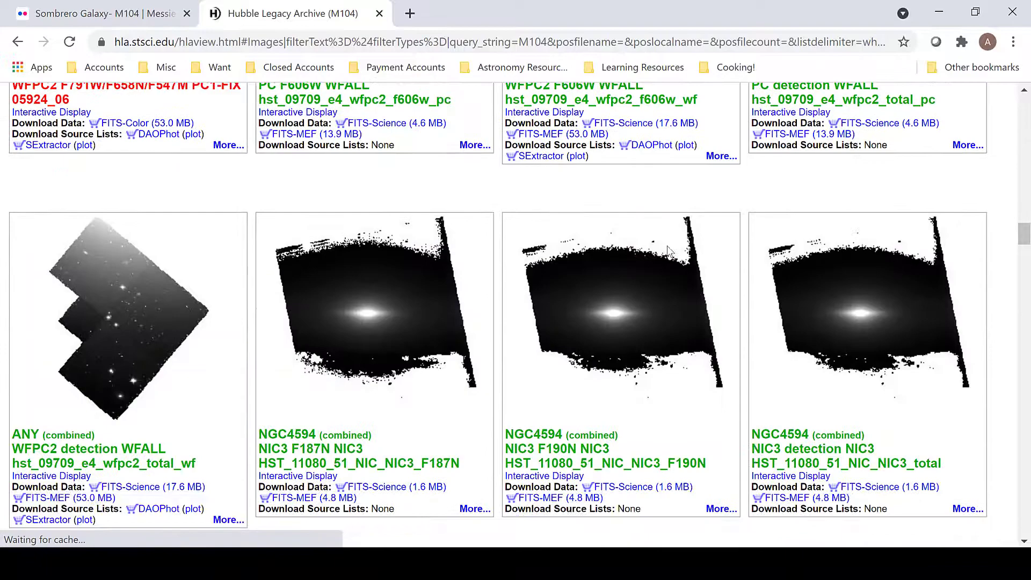
scroll(668, 249, down, 6)
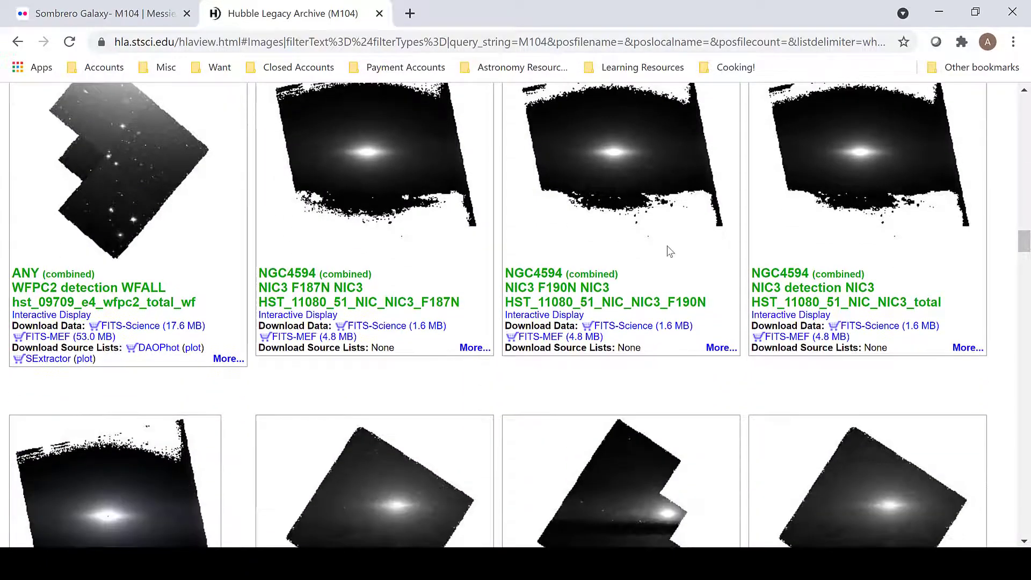
Go to page 2 of the results (101-172) and browse the POS6 mosaics.
key(Home)
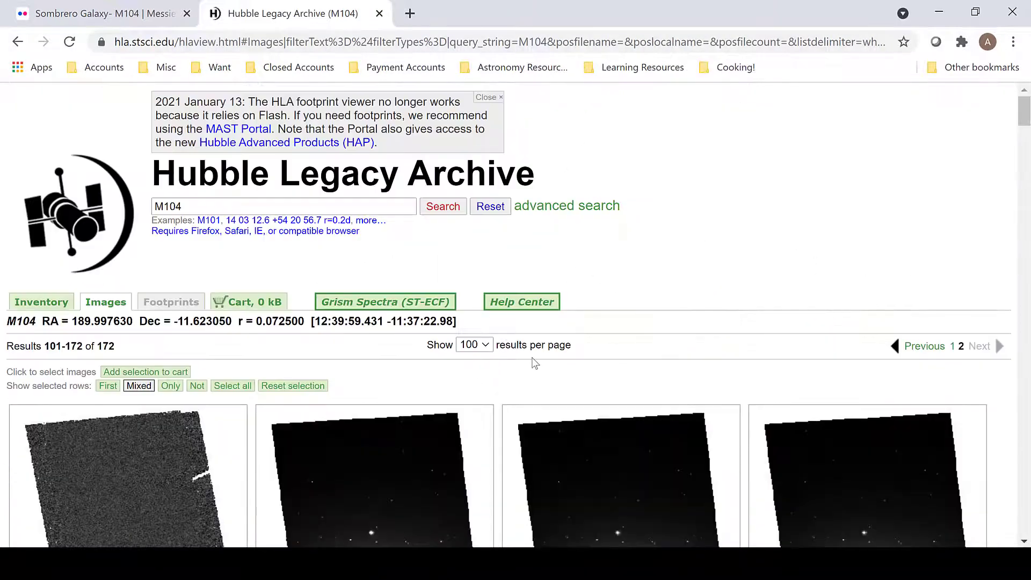
scroll(535, 364, down, 20)
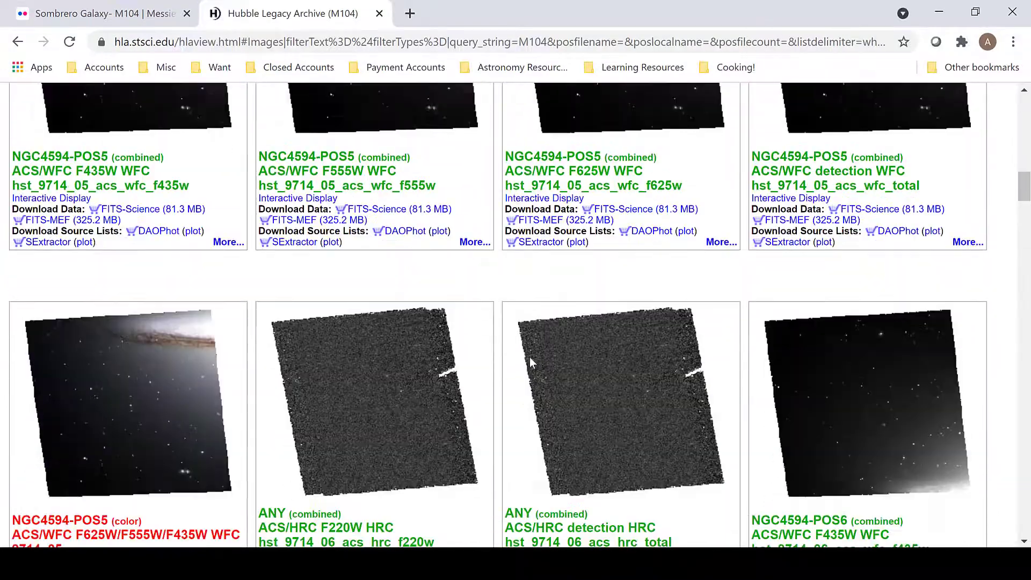
scroll(530, 357, down, 12)
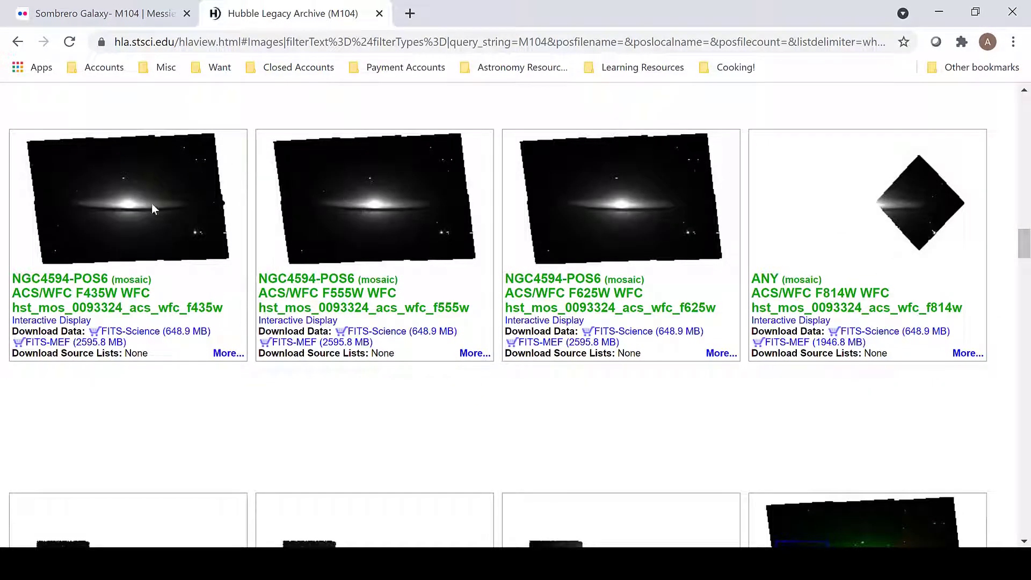
scroll(317, 351, down, 3)
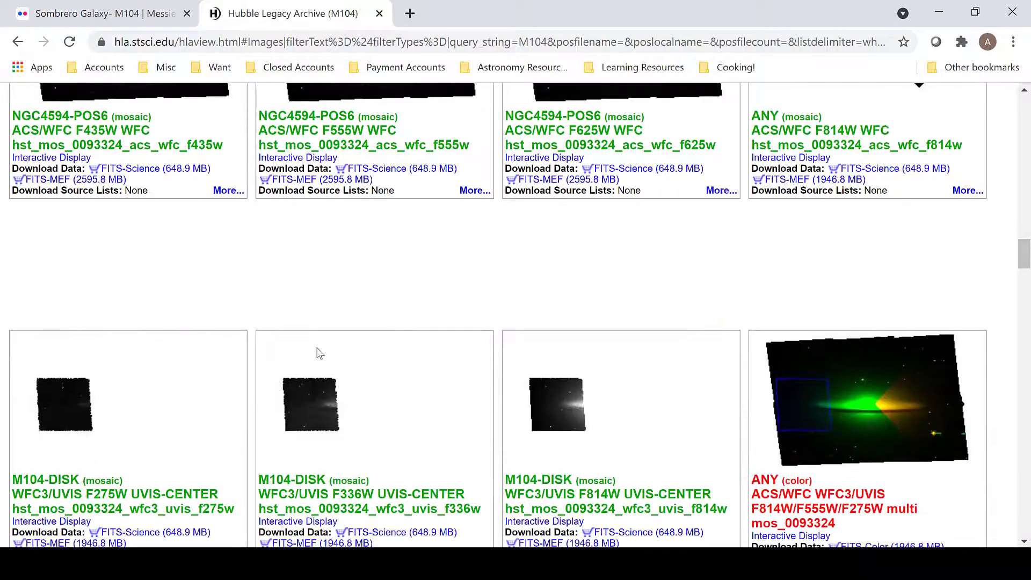
scroll(320, 353, up, 5)
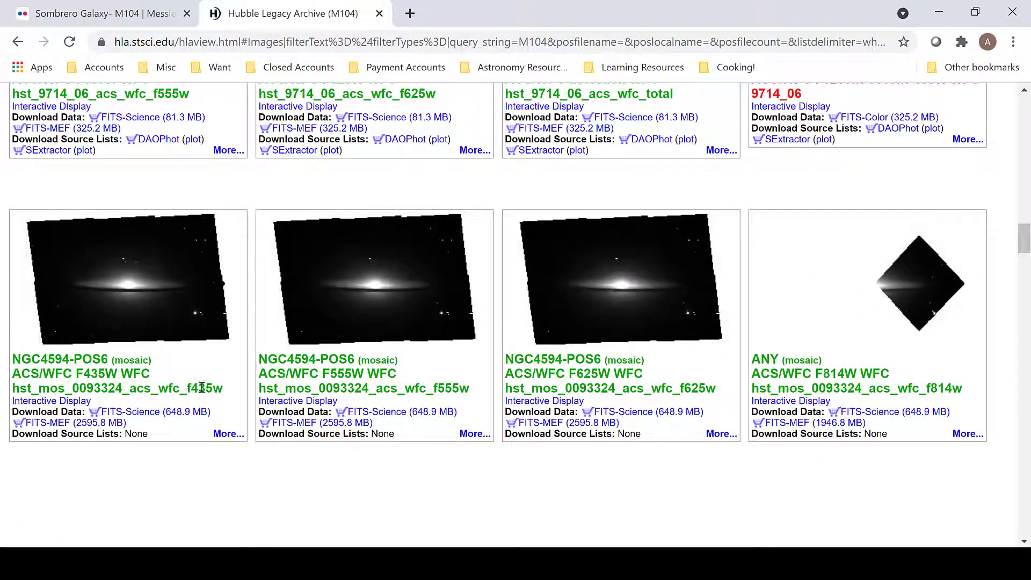
Select the F435W and F555W NGC4594-POS6 mosaic images, leaving F625W unselected.
double_click(202, 388)
double_click(445, 388)
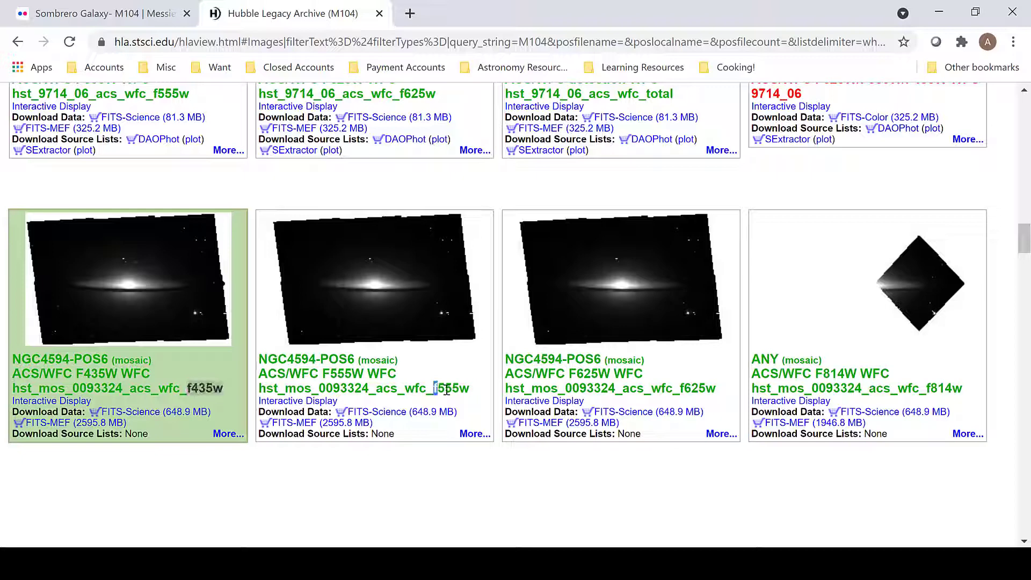
double_click(695, 388)
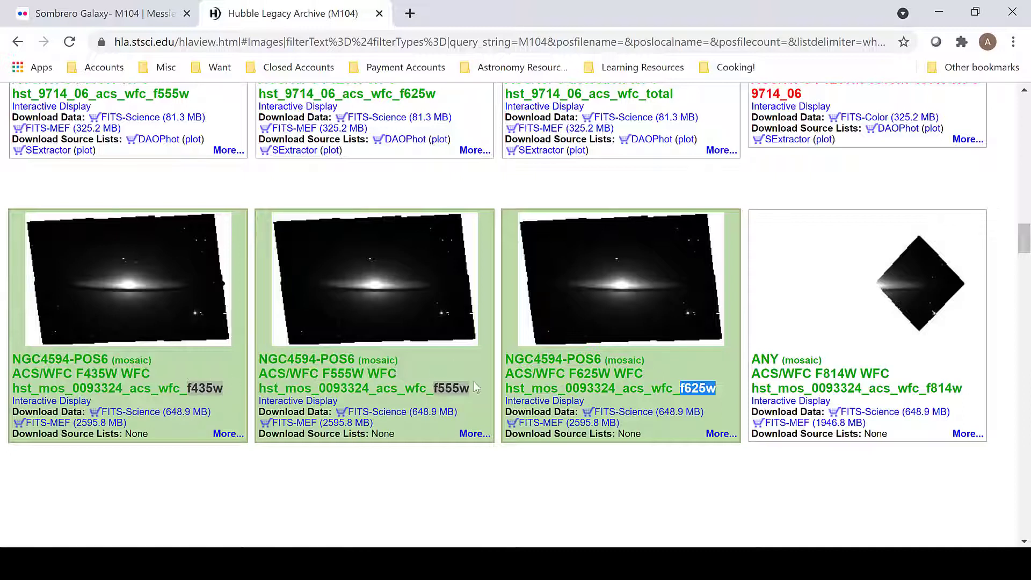
click(712, 368)
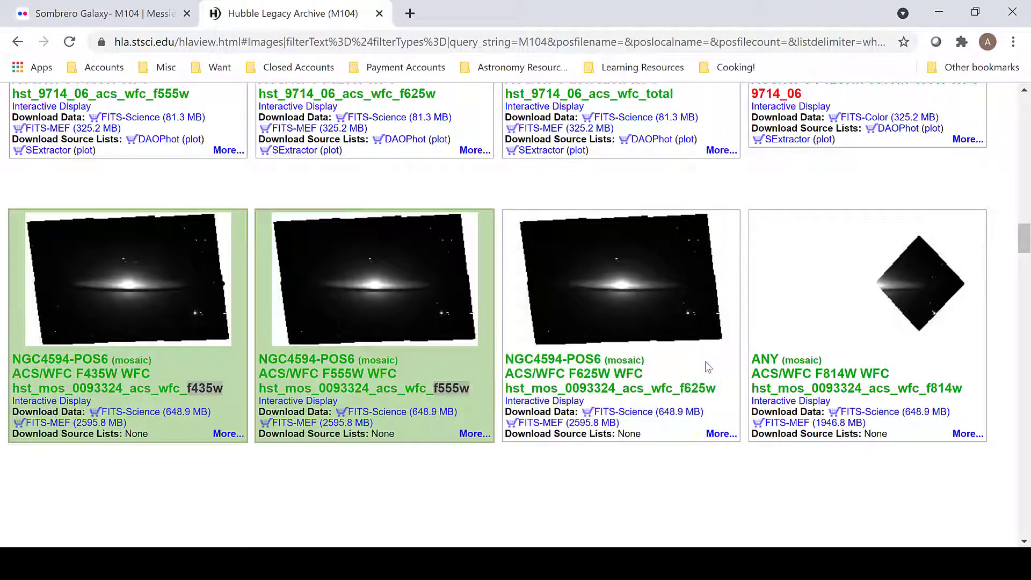
Check the F555W science download link options, then switch to Photoshop.
right_click(395, 417)
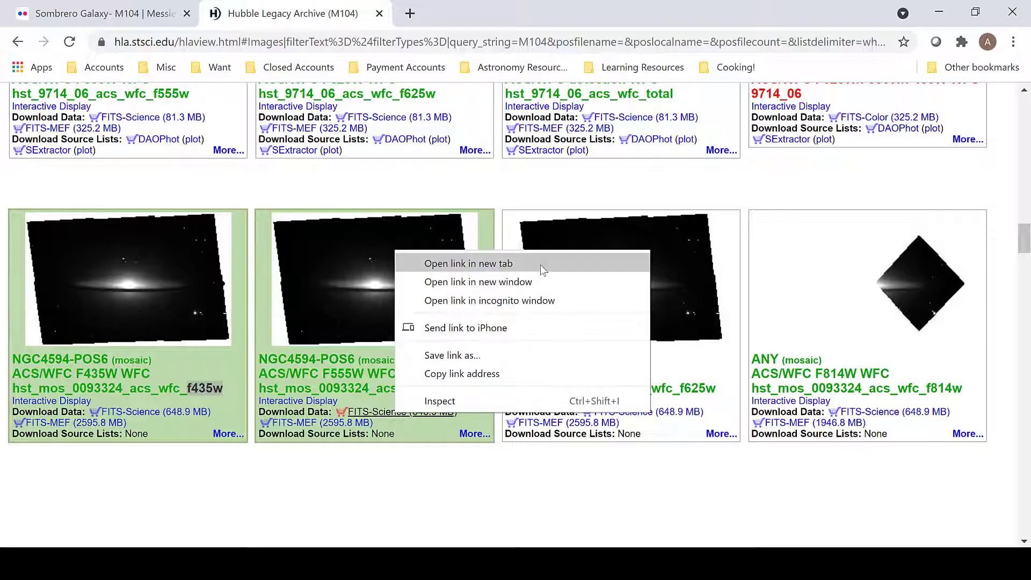
click(536, 502)
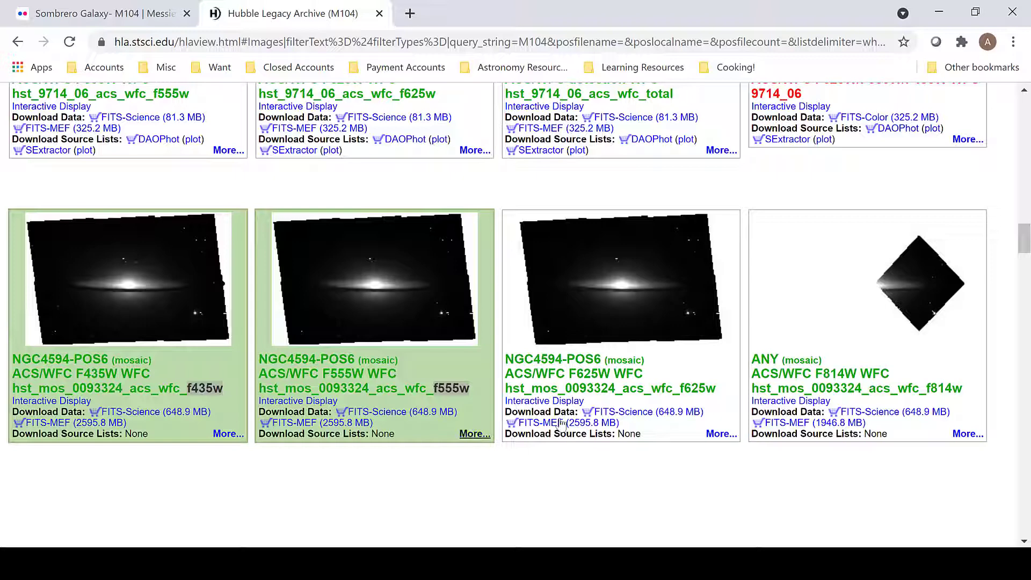
key(alt+Tab)
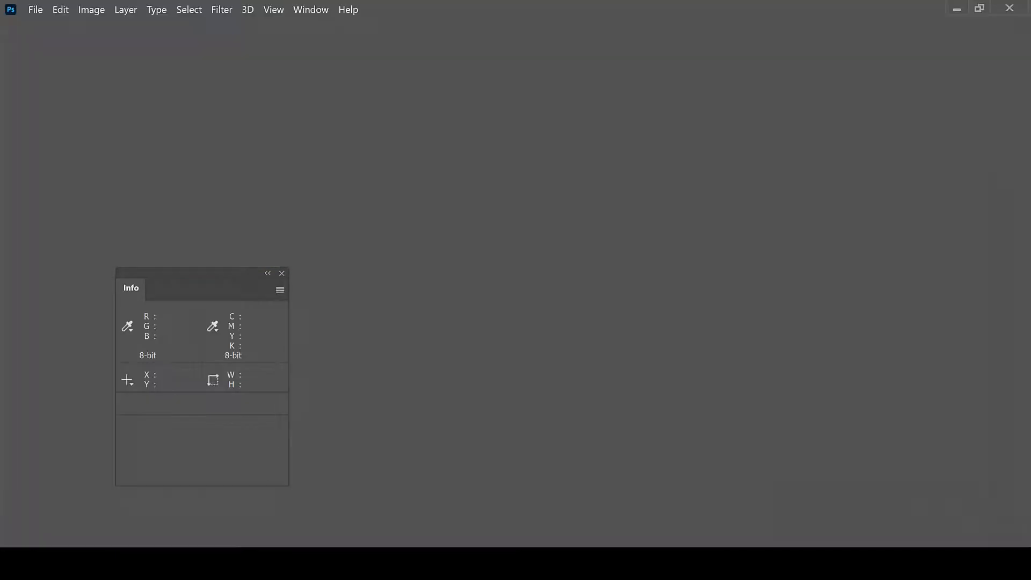
Run File > Scripts > Load Files into Stack to bring up the Load Layers dialog.
click(37, 10)
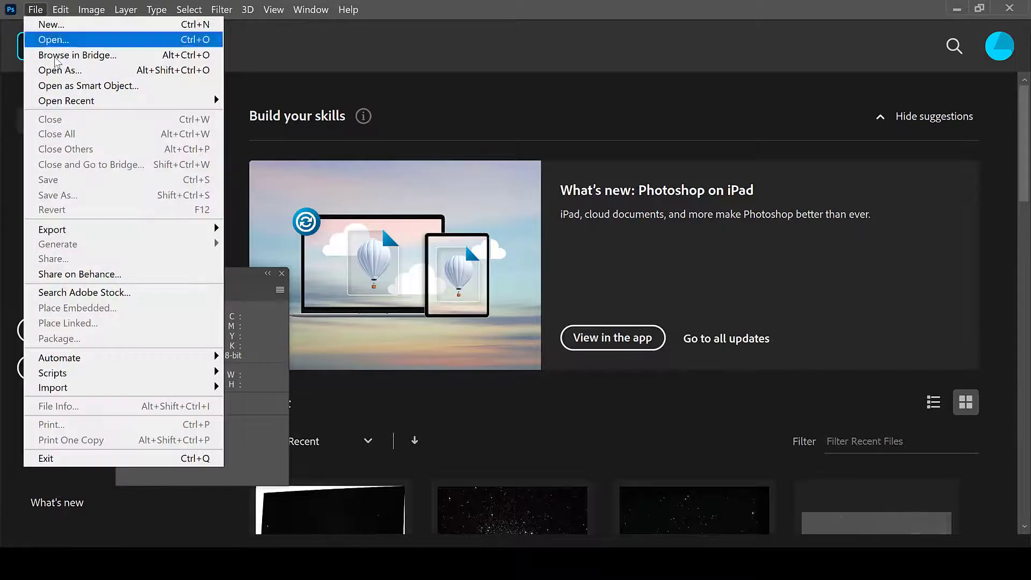
mouse_move(151, 372)
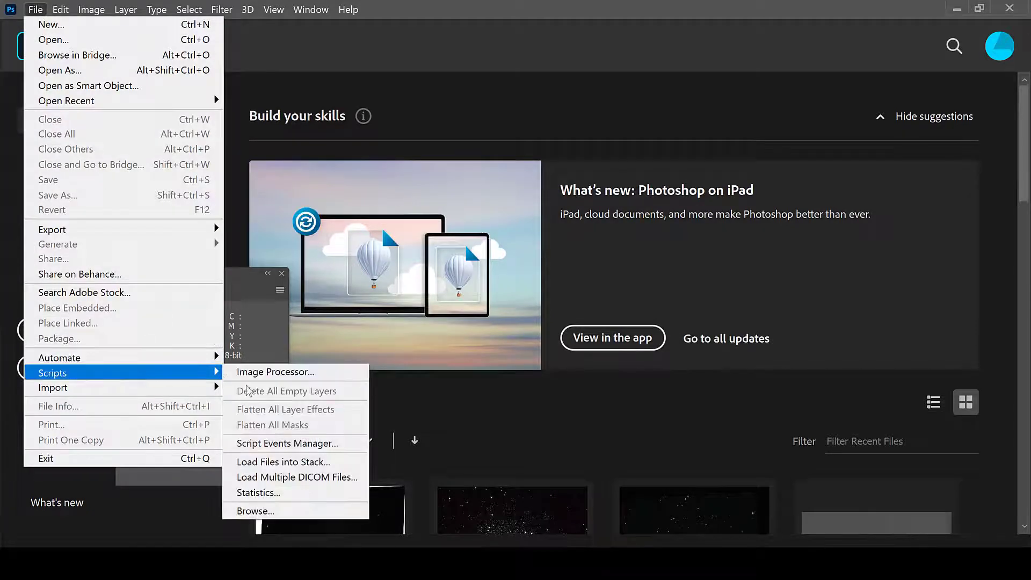
click(306, 463)
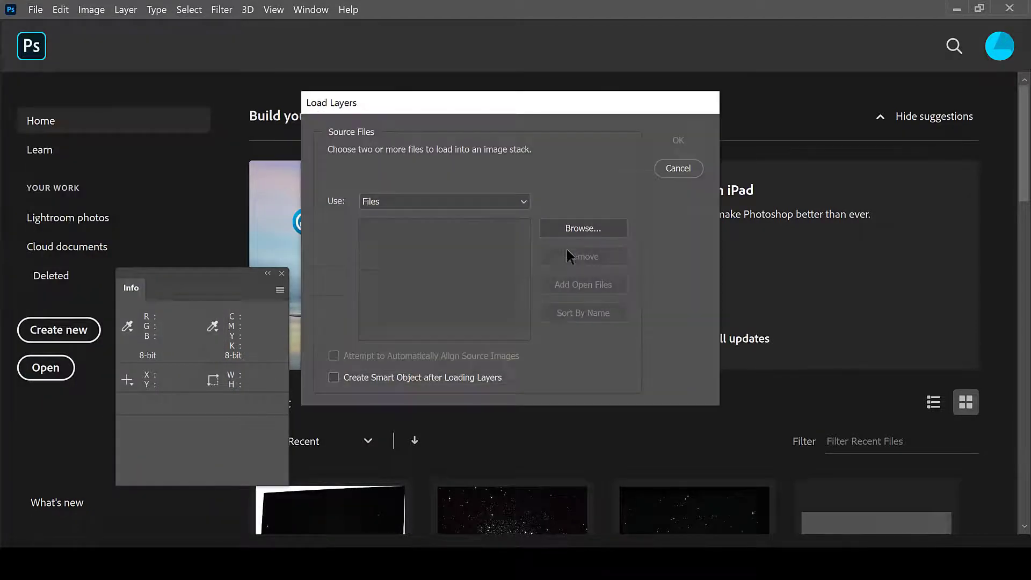
Browse to Hubble Space Telescope > Galaxies > Sombrero Galaxy > TIFF Files.
click(592, 228)
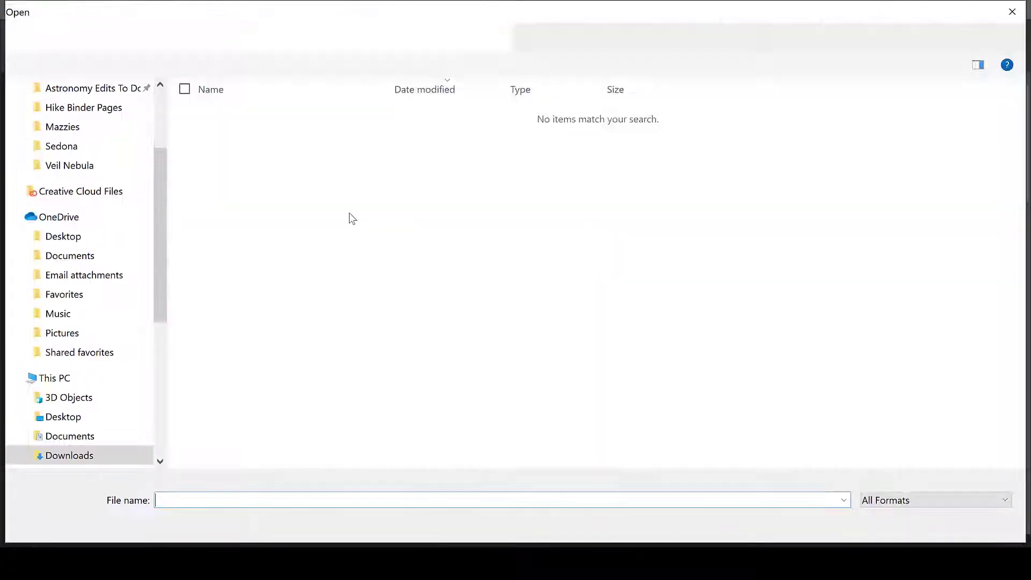
drag(160, 298, 159, 424)
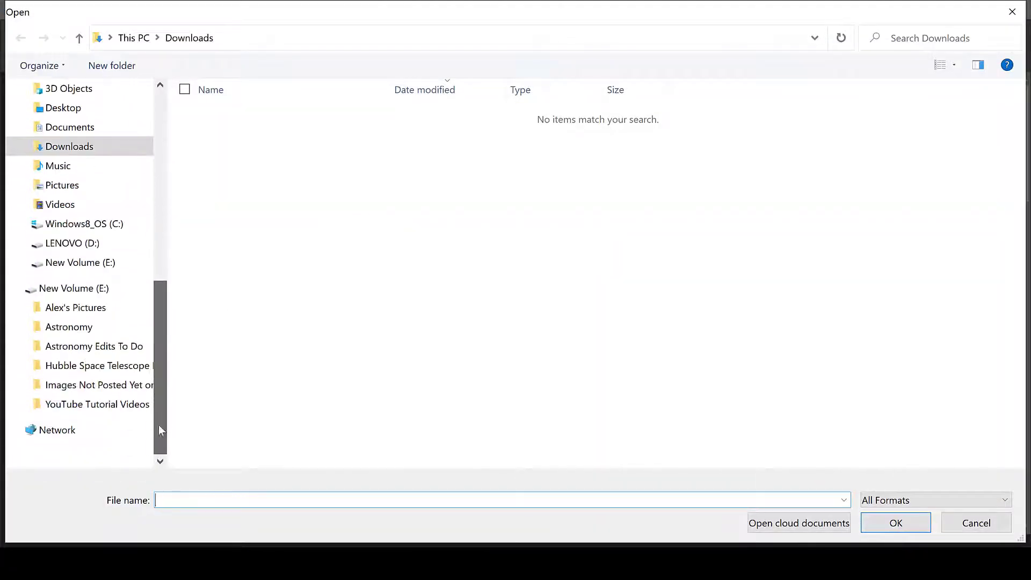
click(21, 365)
click(27, 385)
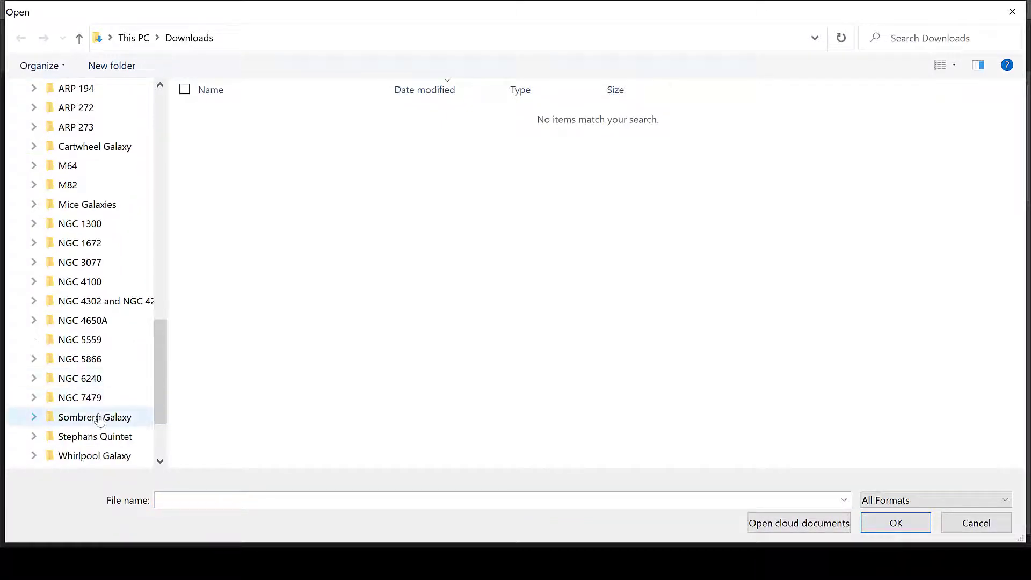
click(80, 417)
click(289, 153)
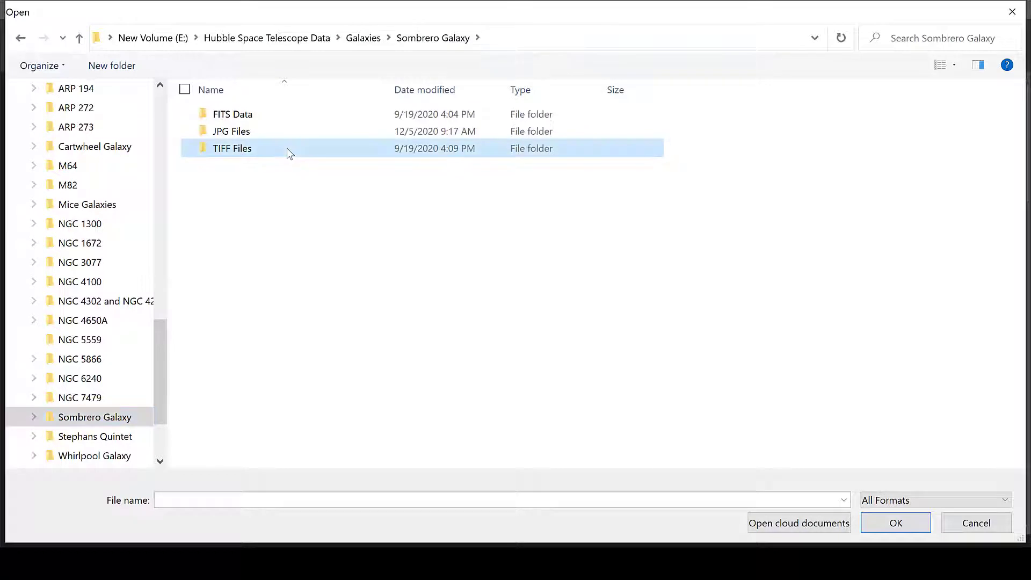
click(290, 153)
double_click(312, 146)
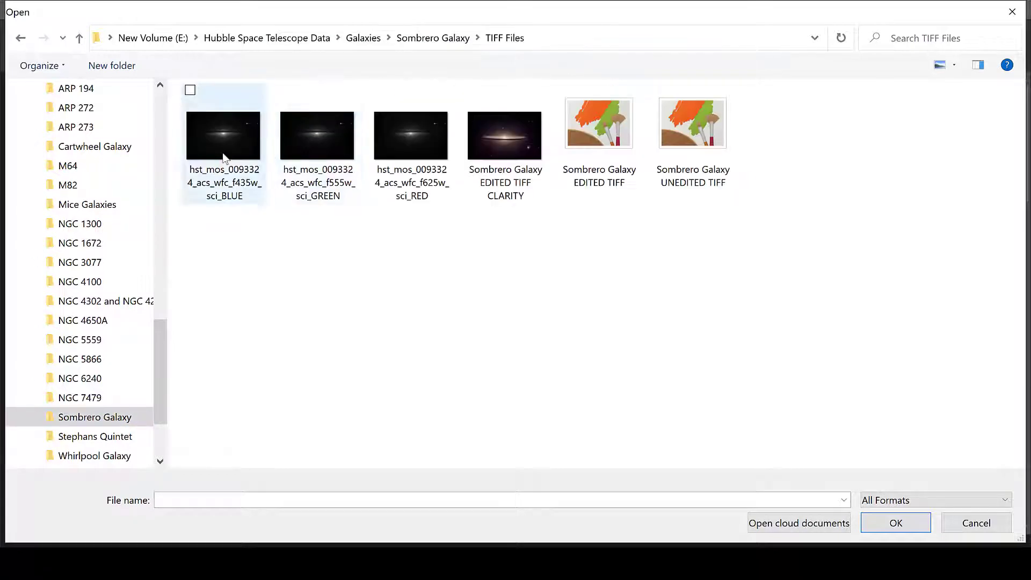
Pick the BLUE, GREEN and RED filter TIFFs and load them as a layer stack.
click(225, 157)
ctrl+click(325, 133)
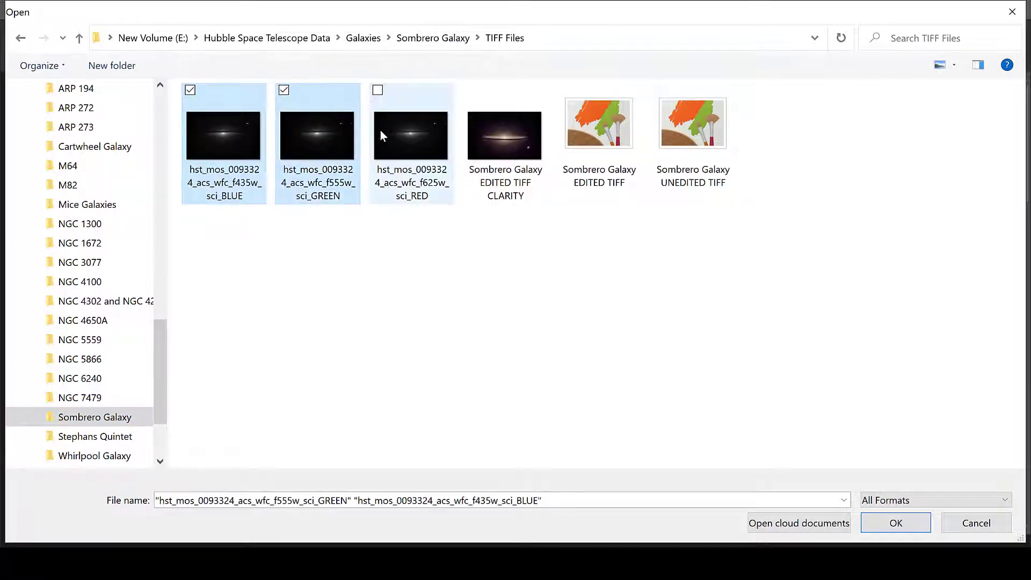
ctrl+click(379, 129)
click(895, 521)
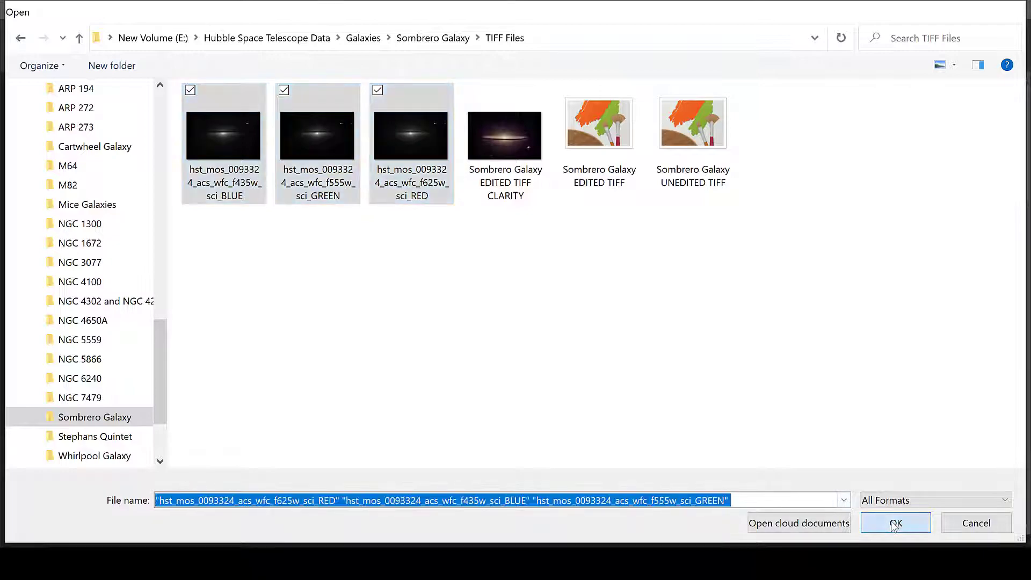
click(682, 140)
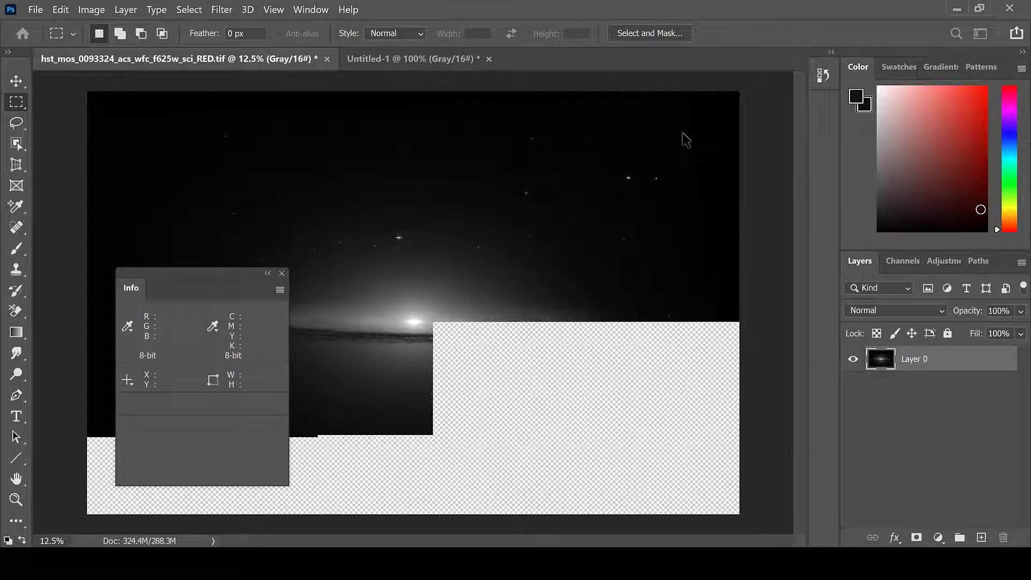
Name the bottom, middle and top stacked layers RED, GREEN and BLUE.
double_click(928, 412)
text(RE)
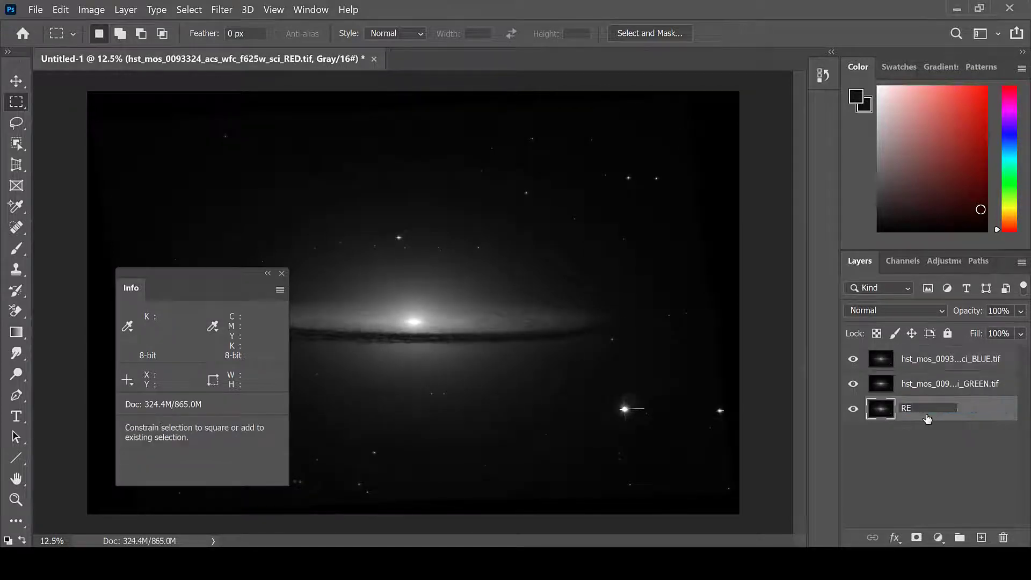
text(D)
key(Return)
double_click(928, 383)
text(GR)
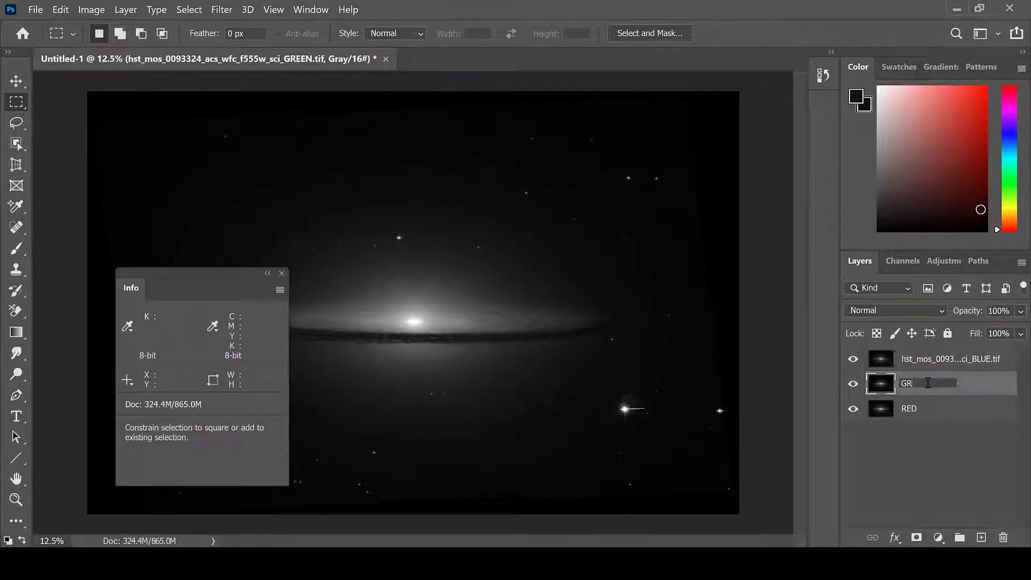
text(EEN)
click(935, 362)
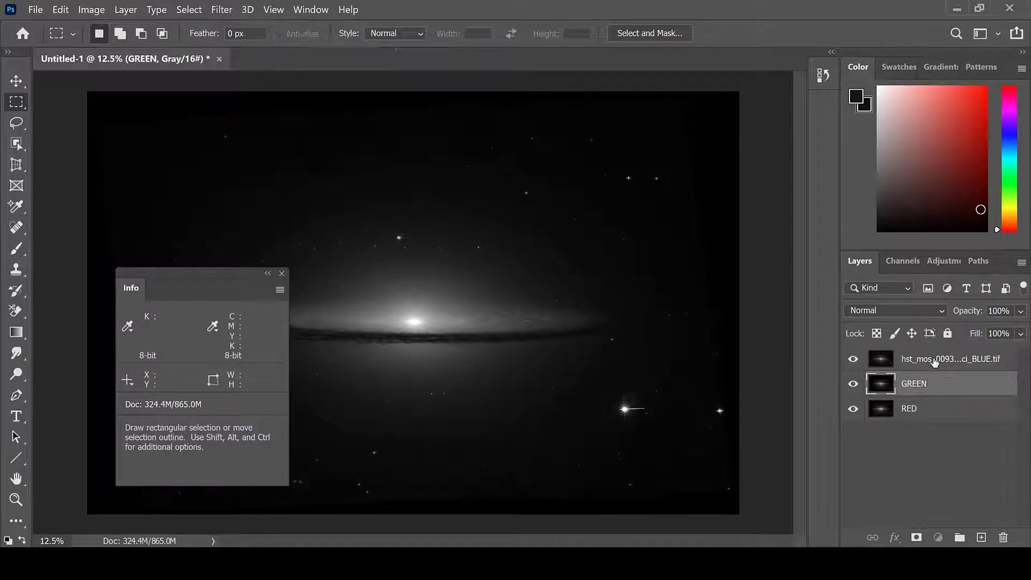
double_click(935, 361)
text(BLUE)
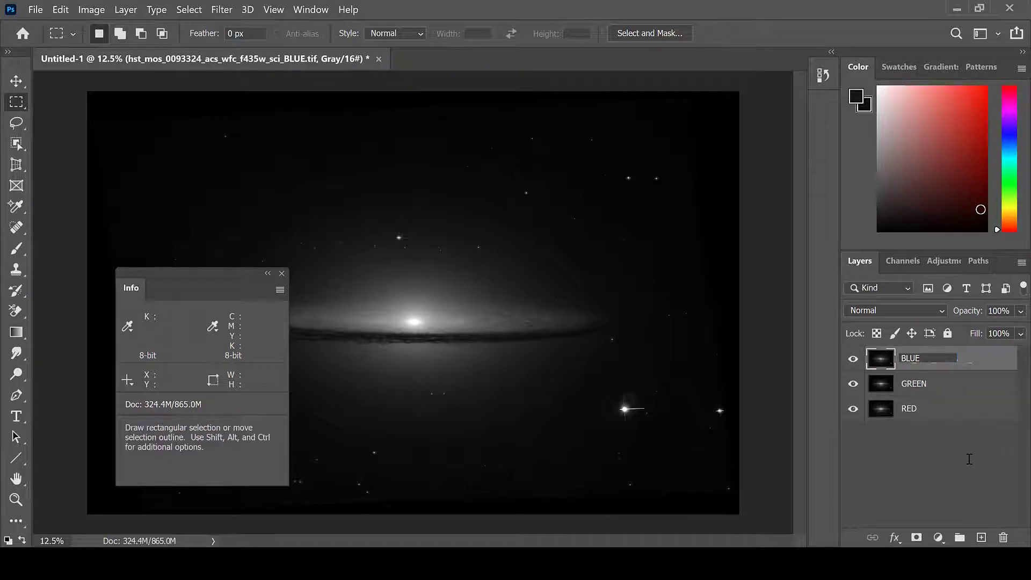
click(970, 459)
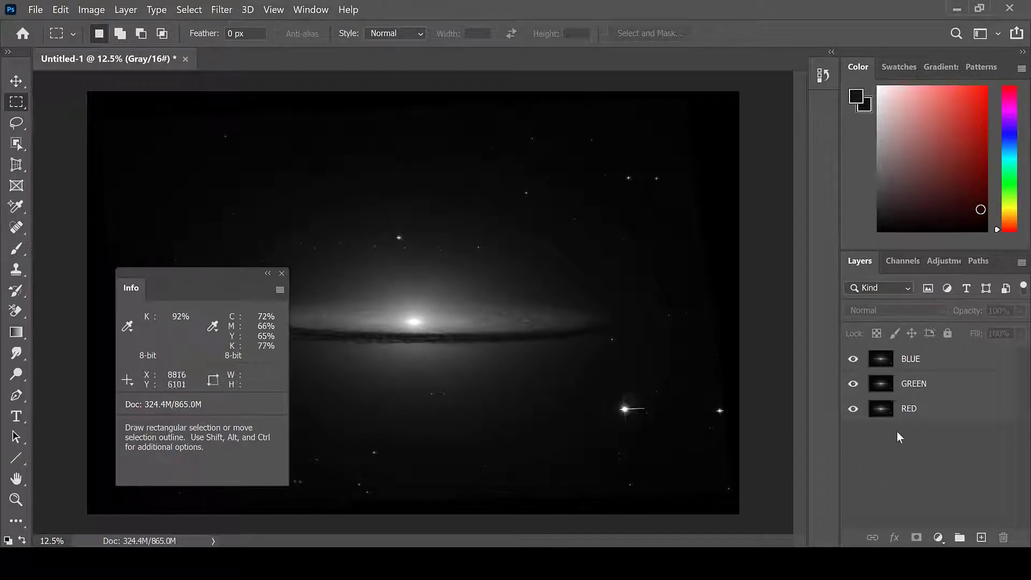
Hide GREEN and BLUE, then apply Levels to RED with the white point lowered to 232.
click(854, 359)
click(853, 383)
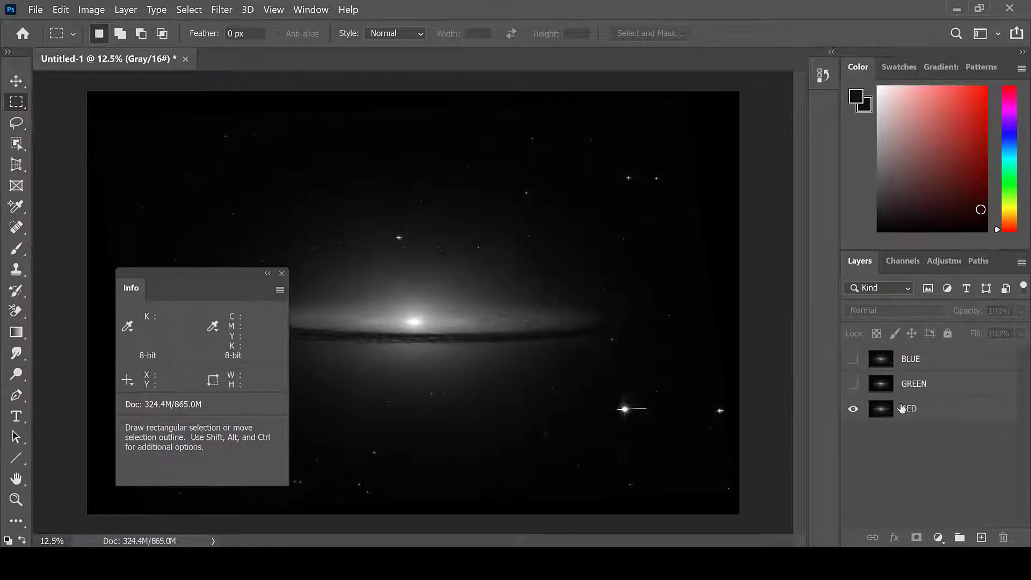
click(936, 414)
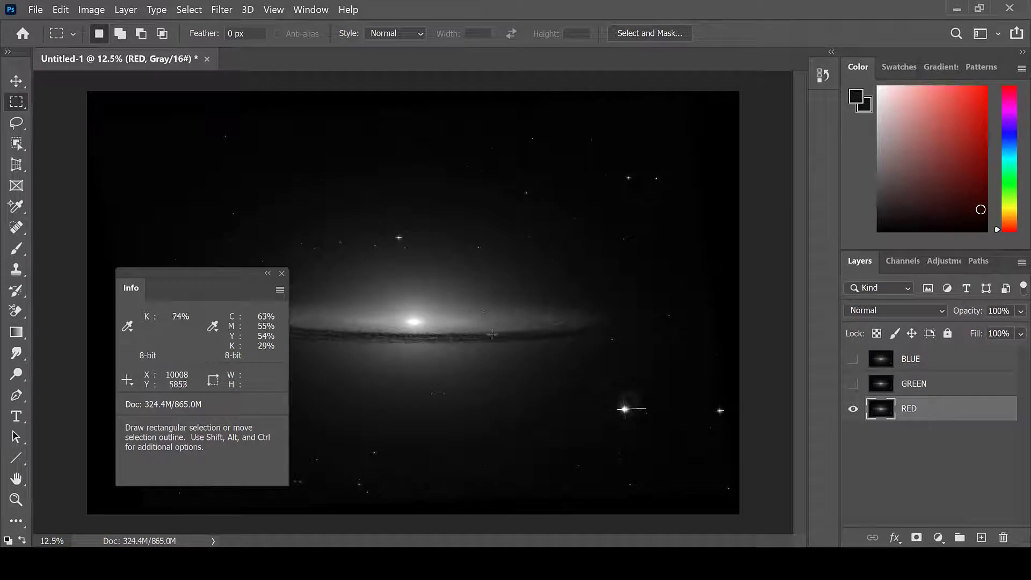
click(98, 11)
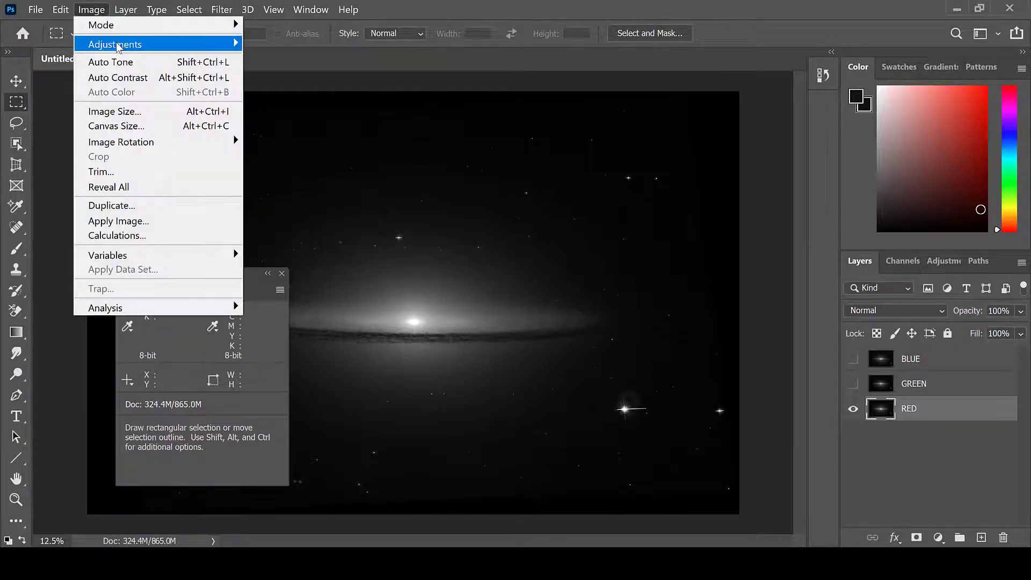
mouse_move(115, 44)
click(256, 60)
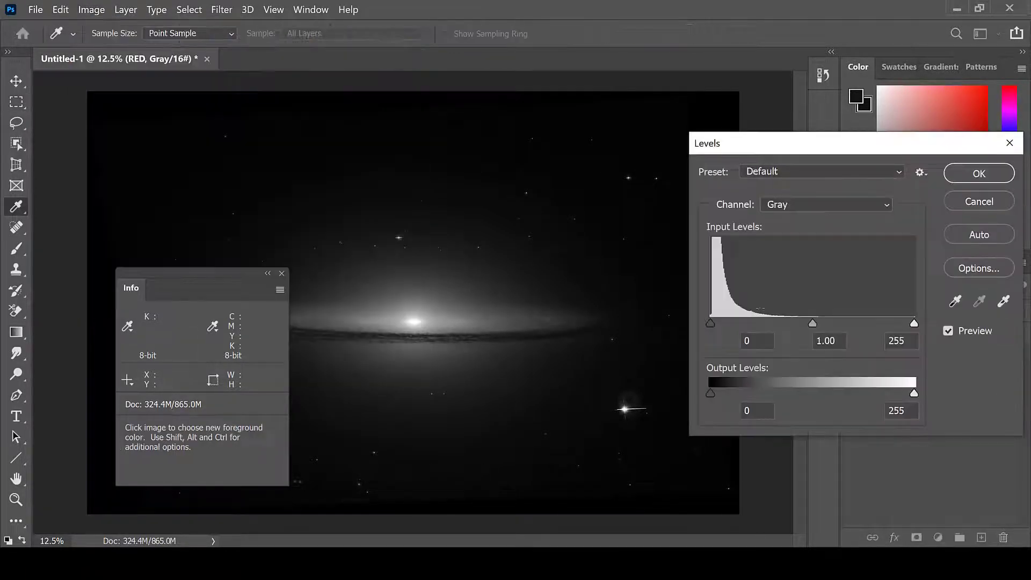
drag(913, 322, 896, 323)
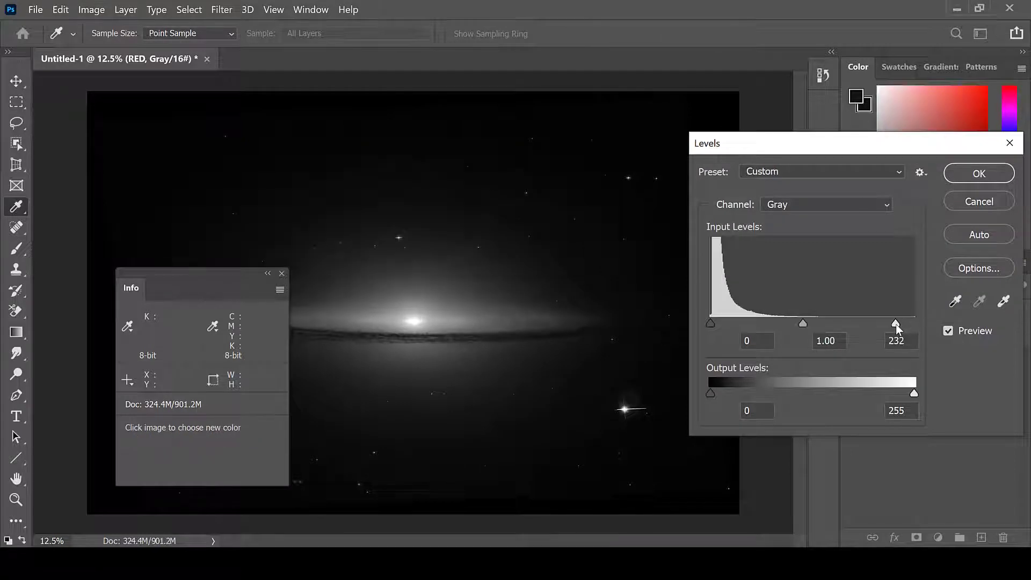
click(978, 174)
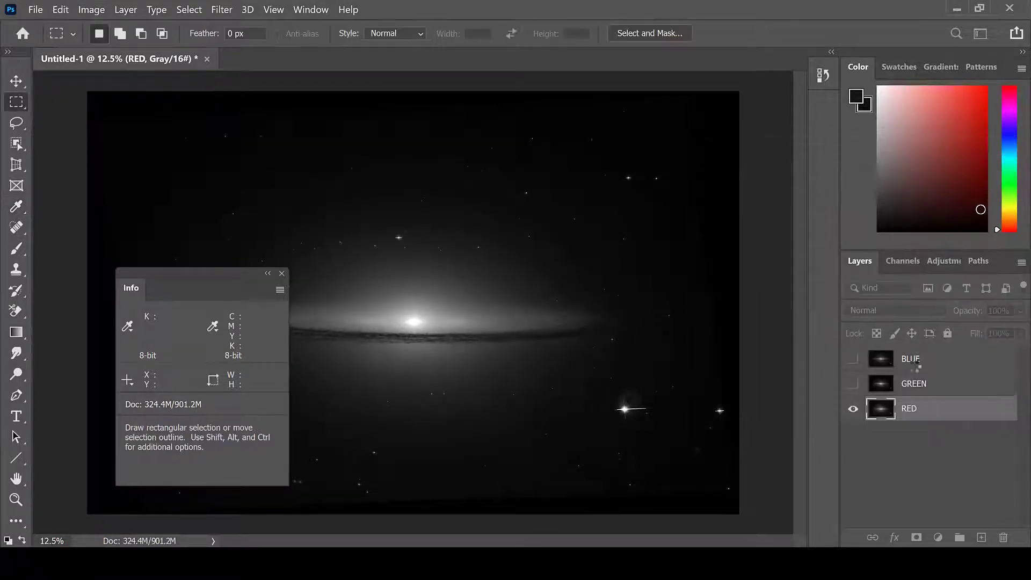
Show GREEN and apply Levels with its white point lowered to 236.
click(854, 384)
click(939, 391)
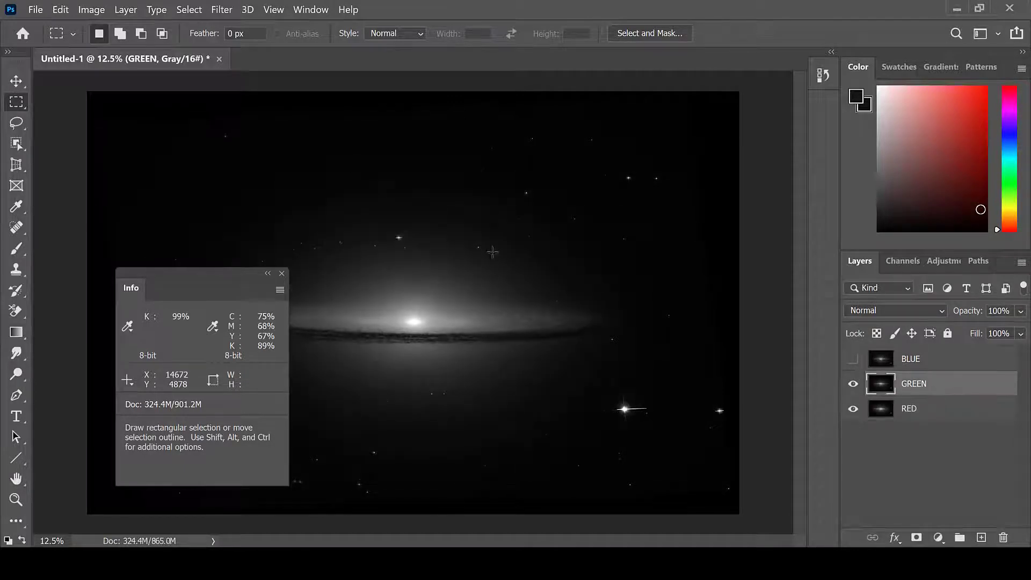
click(92, 10)
mouse_move(150, 47)
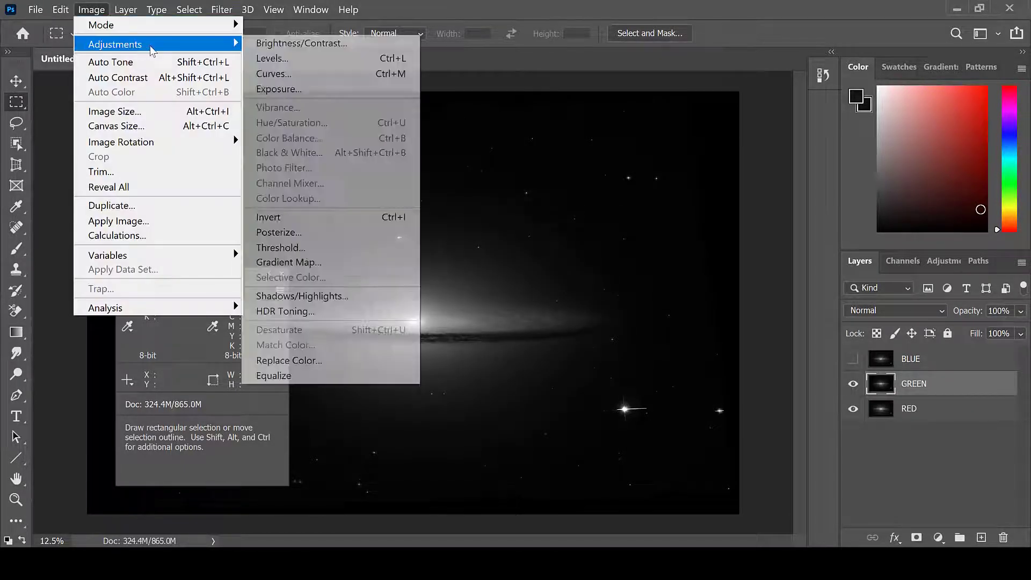
click(285, 60)
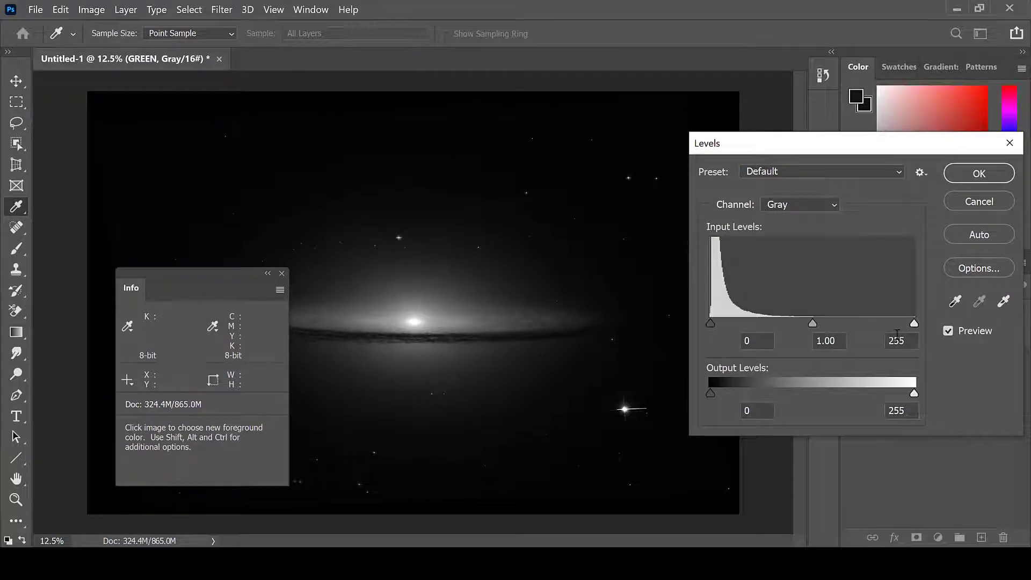
drag(915, 324, 899, 328)
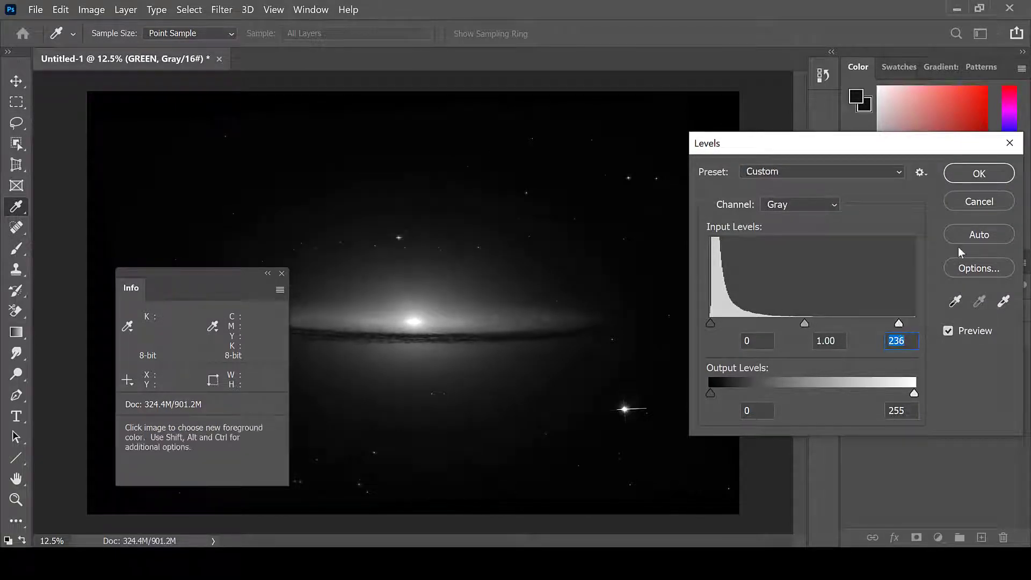
click(978, 174)
key(m)
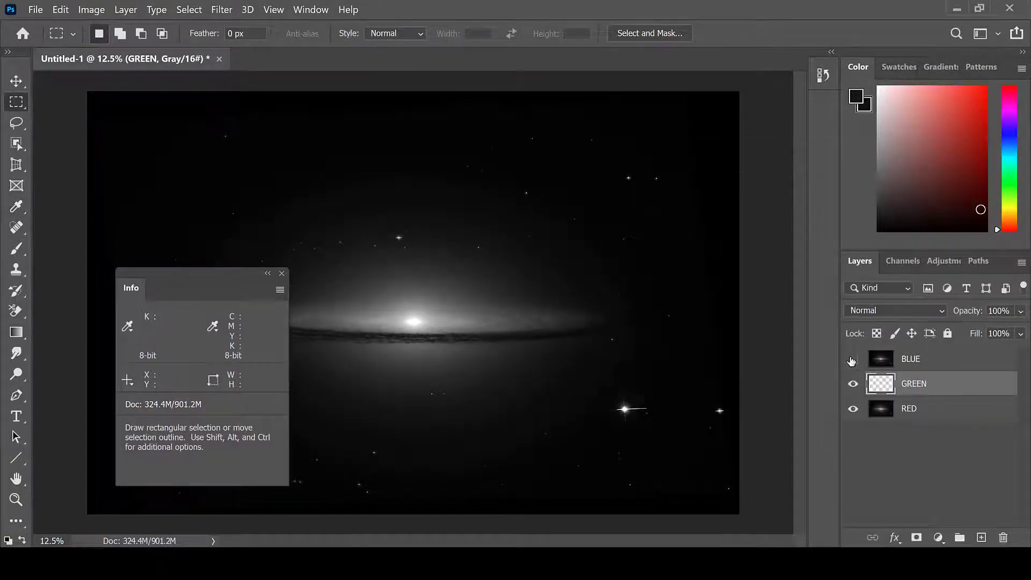
Show BLUE and apply Levels with its white point lowered to 220.
click(931, 363)
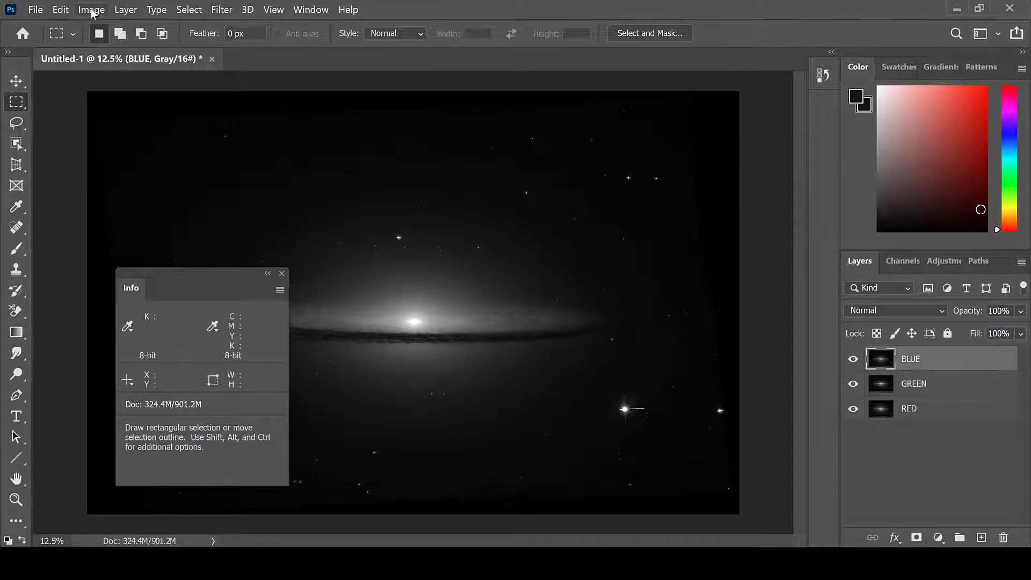
click(92, 10)
mouse_move(113, 44)
click(268, 61)
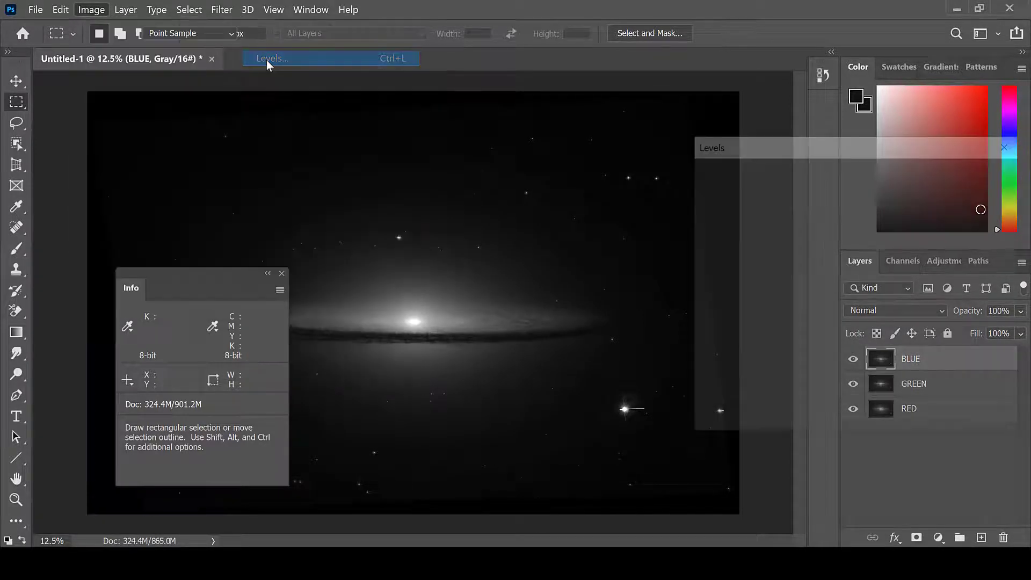
drag(910, 324, 885, 329)
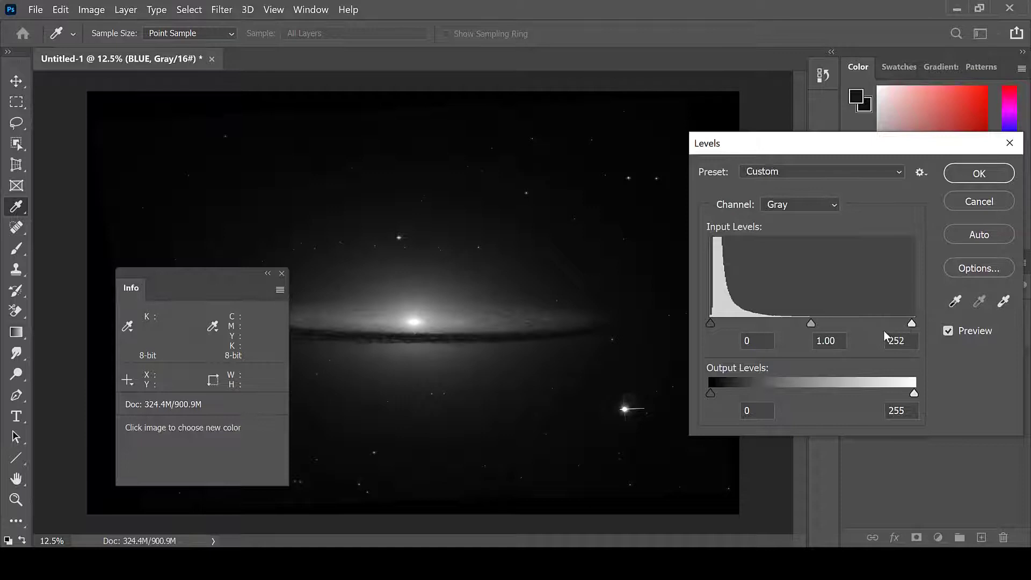
click(979, 174)
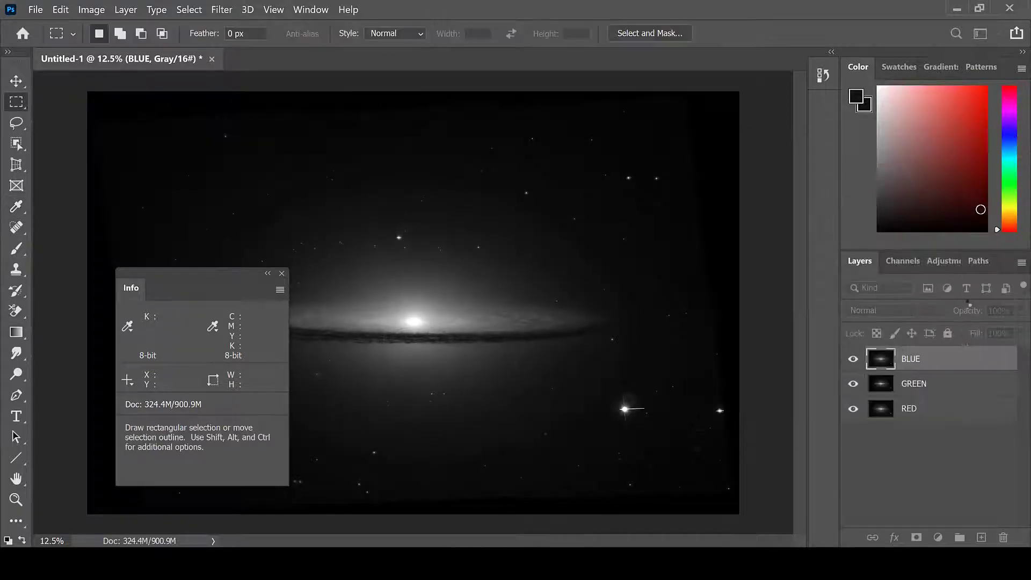
Convert Untitled-1 to RGB colour mode, choosing Don't Merge to keep the layers.
click(946, 440)
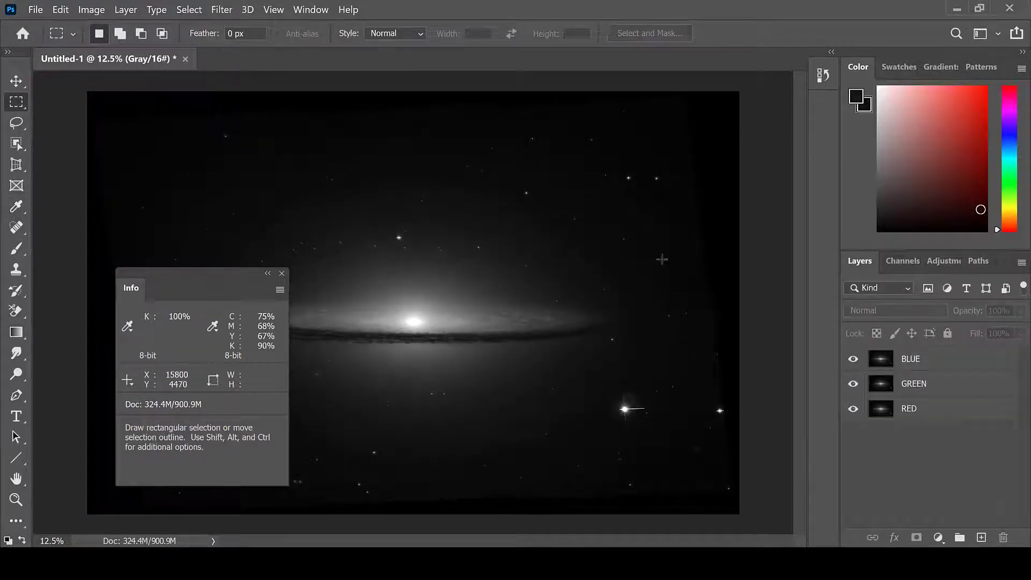
click(90, 10)
mouse_move(153, 31)
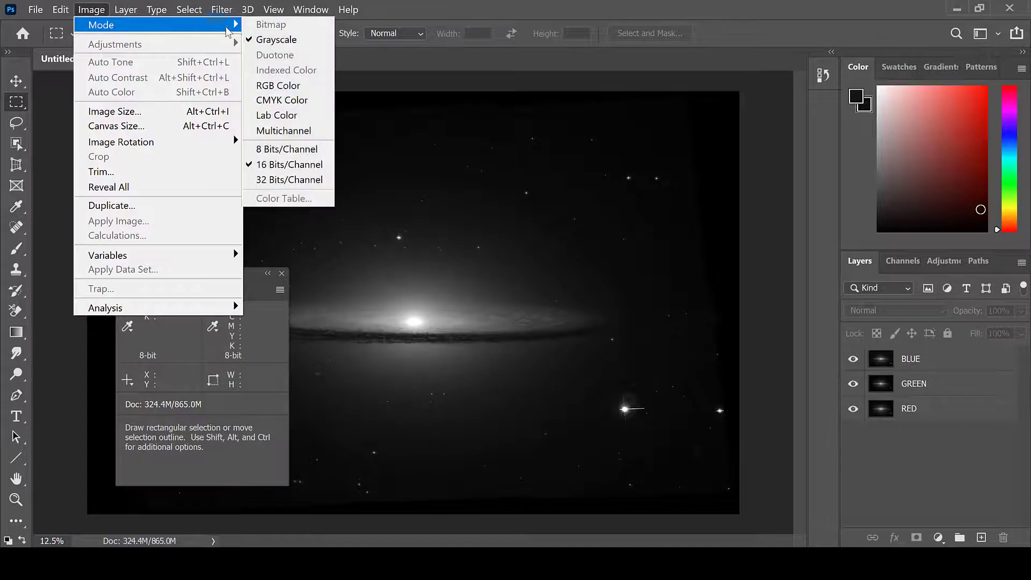
click(276, 86)
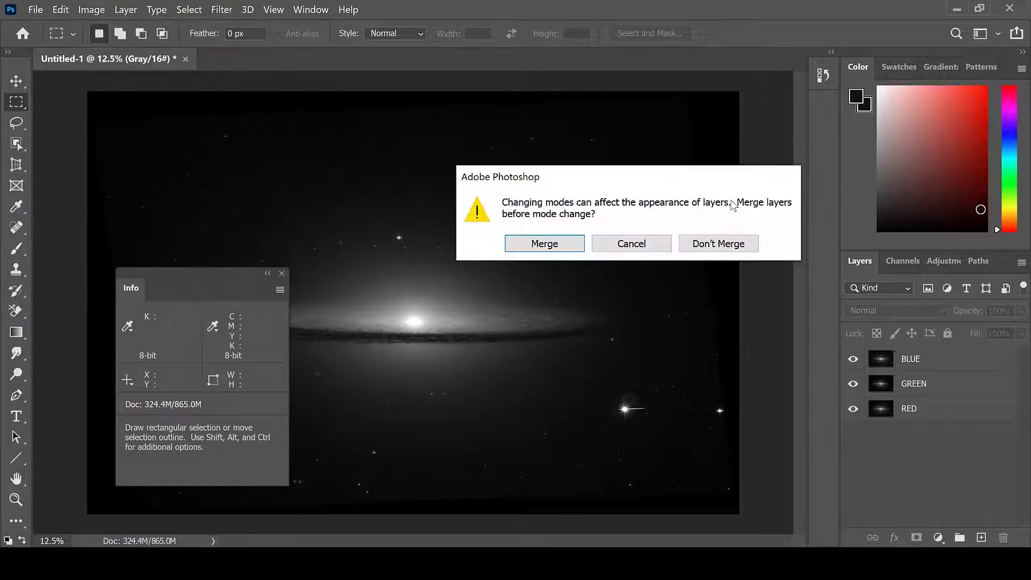
click(729, 246)
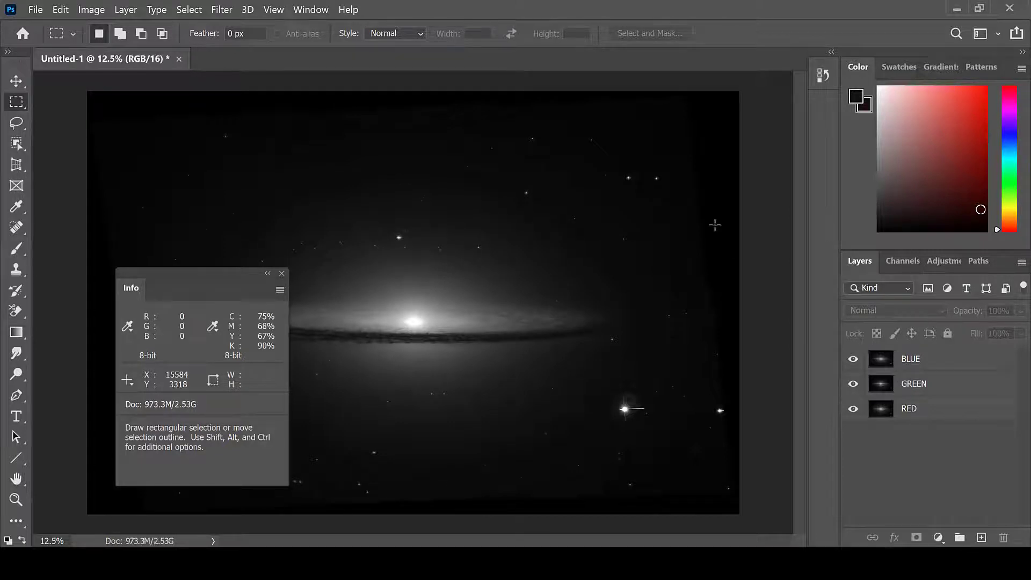
Restrict the RED layer's blending to the R channel only.
click(979, 418)
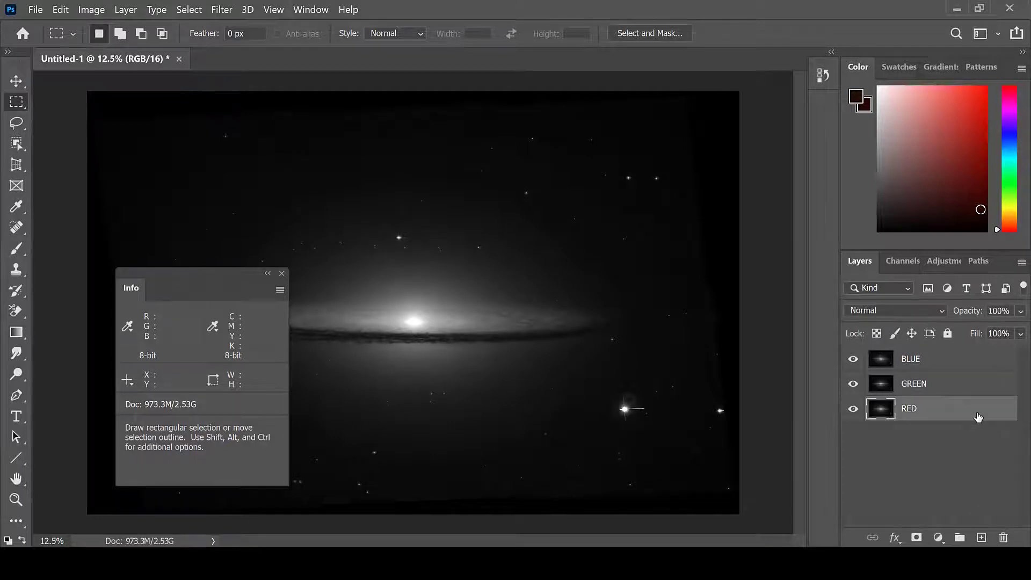
double_click(978, 418)
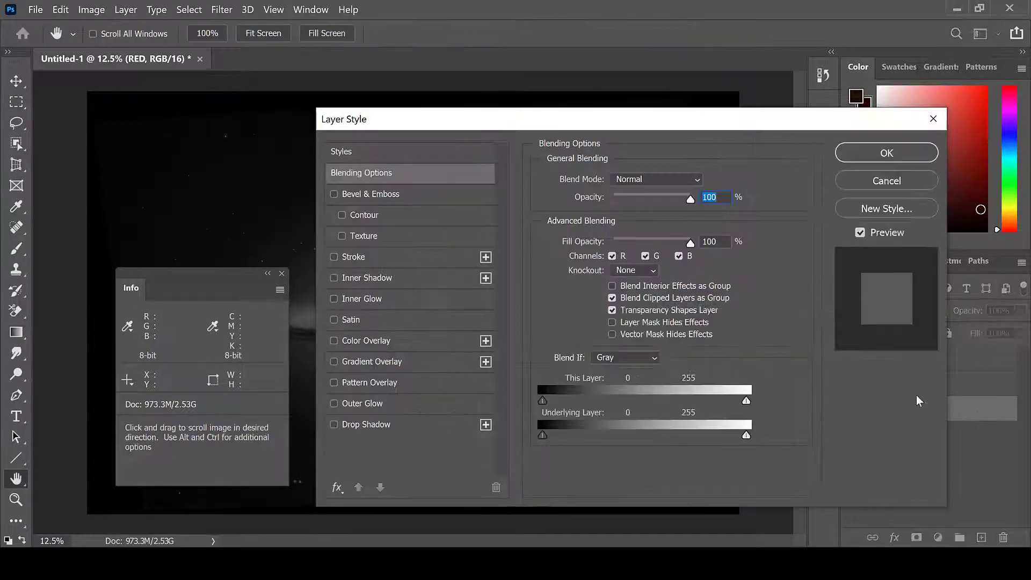
click(644, 256)
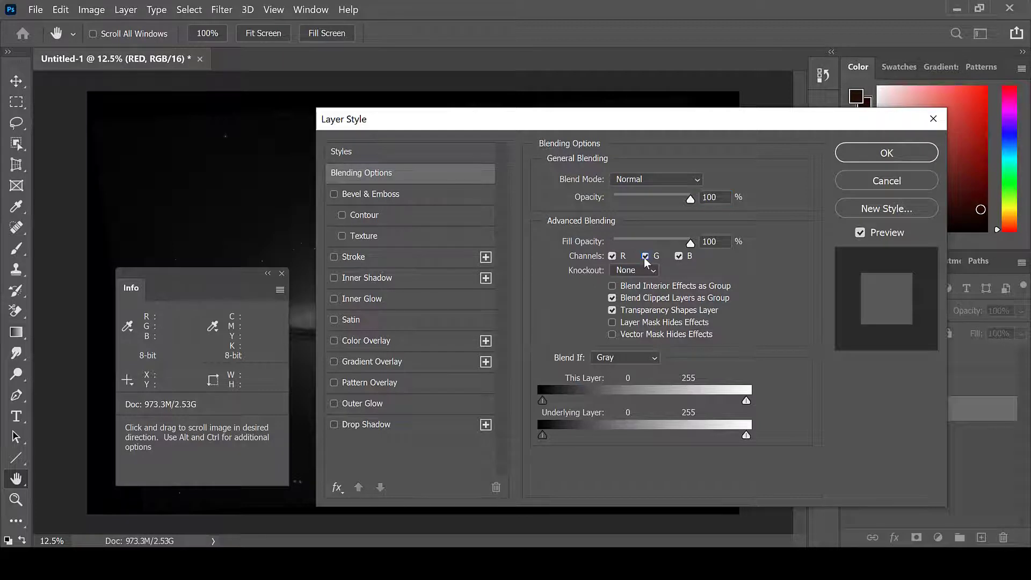
click(857, 153)
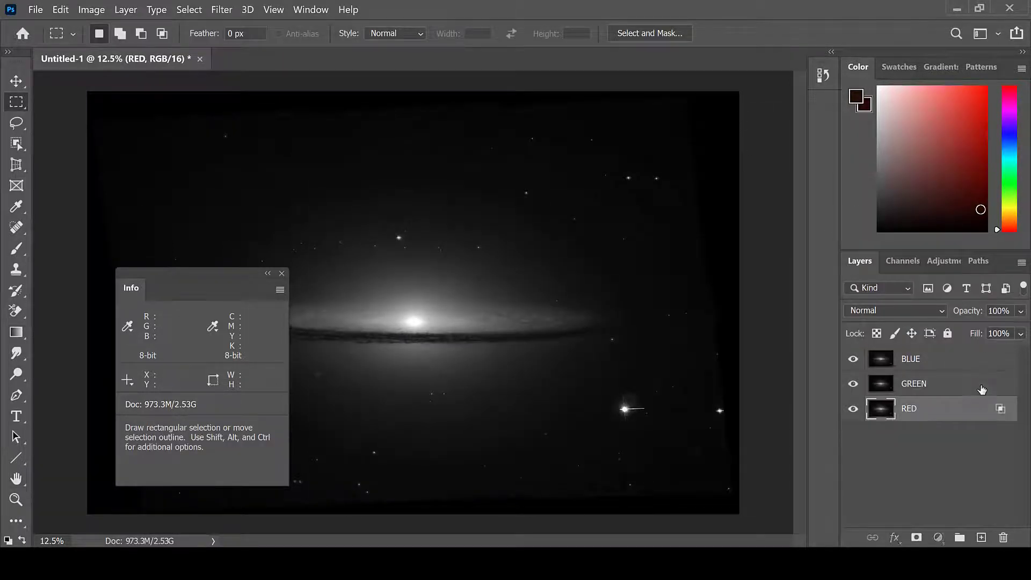
Restrict the GREEN layer's blending to the G channel only.
double_click(982, 388)
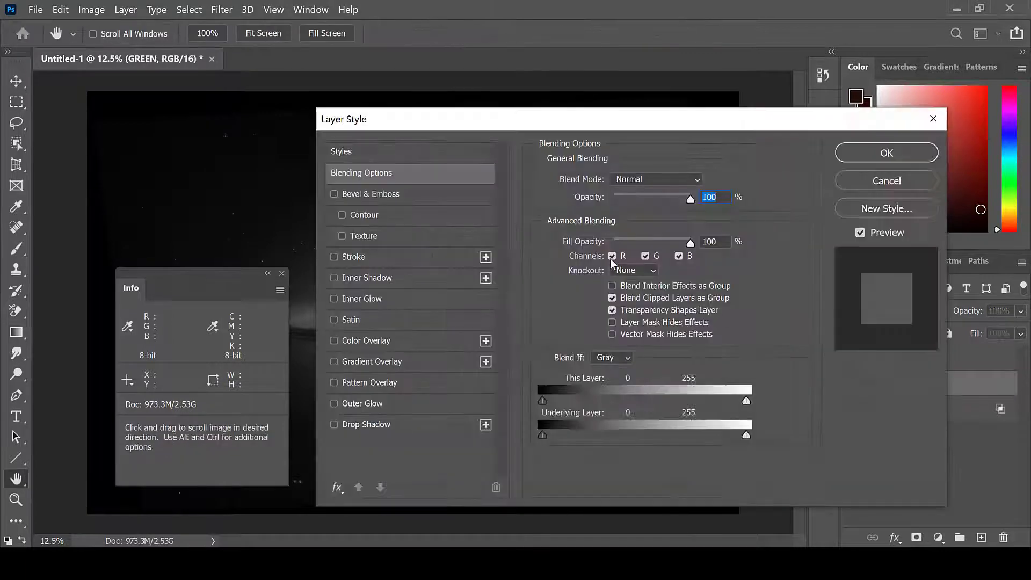
click(612, 256)
click(679, 257)
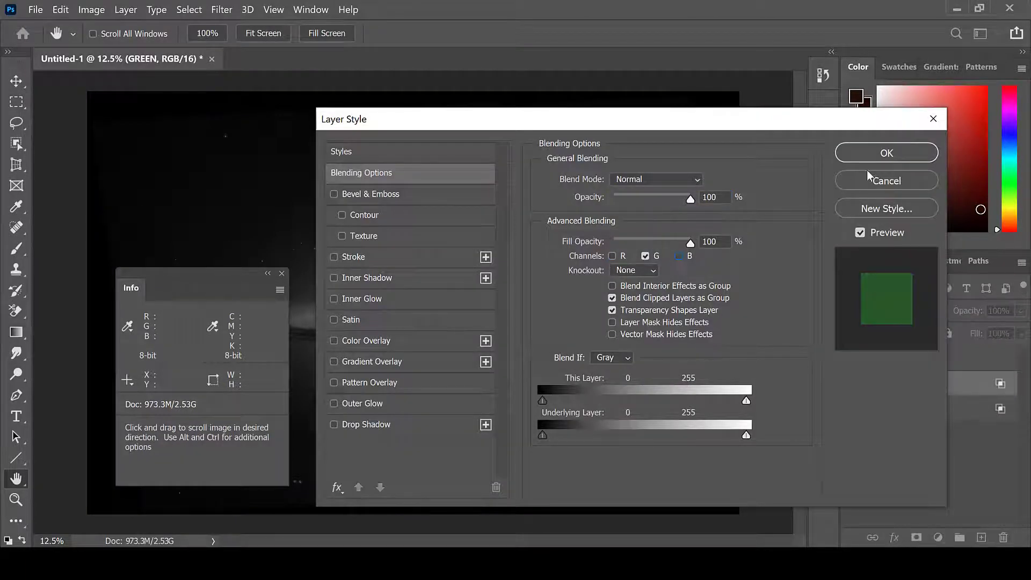
click(878, 153)
Restrict the BLUE layer's blending to the B channel only.
click(985, 368)
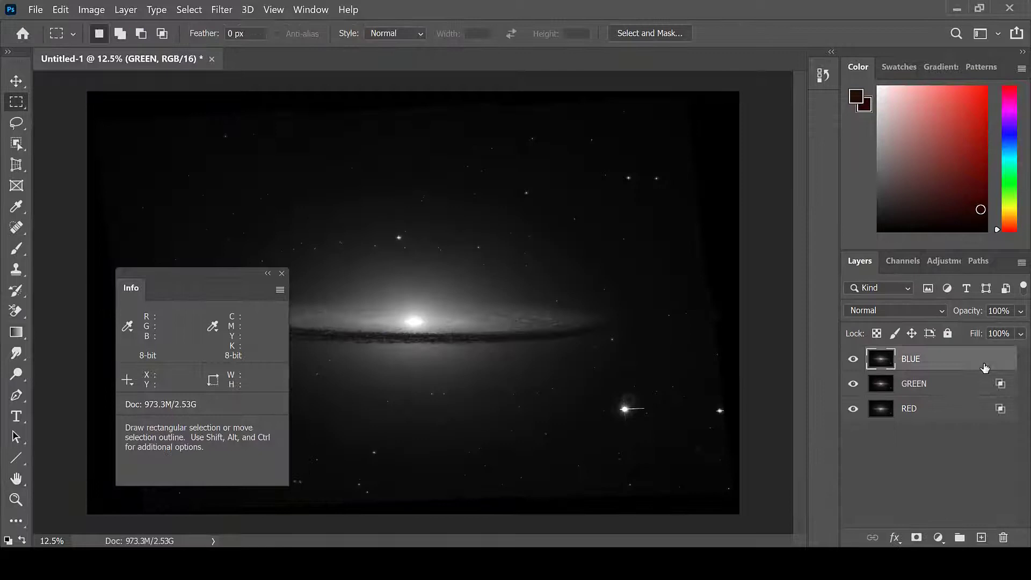
double_click(984, 367)
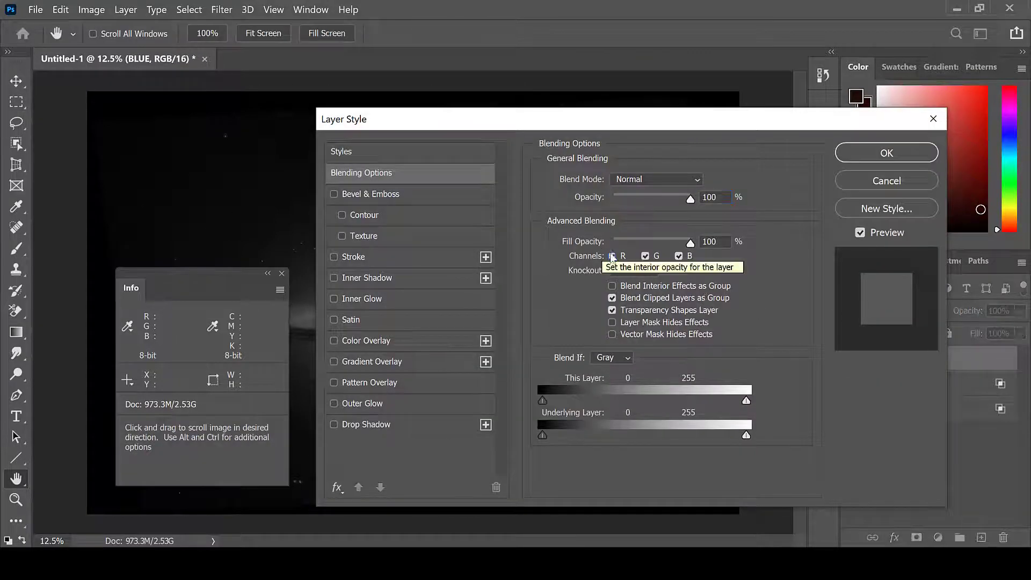
click(612, 256)
click(646, 257)
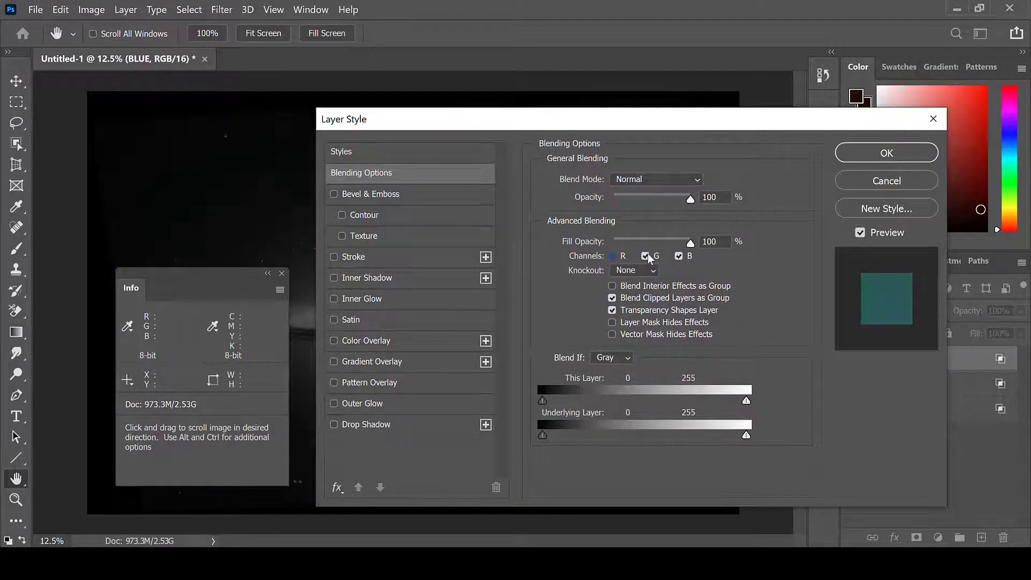
click(887, 153)
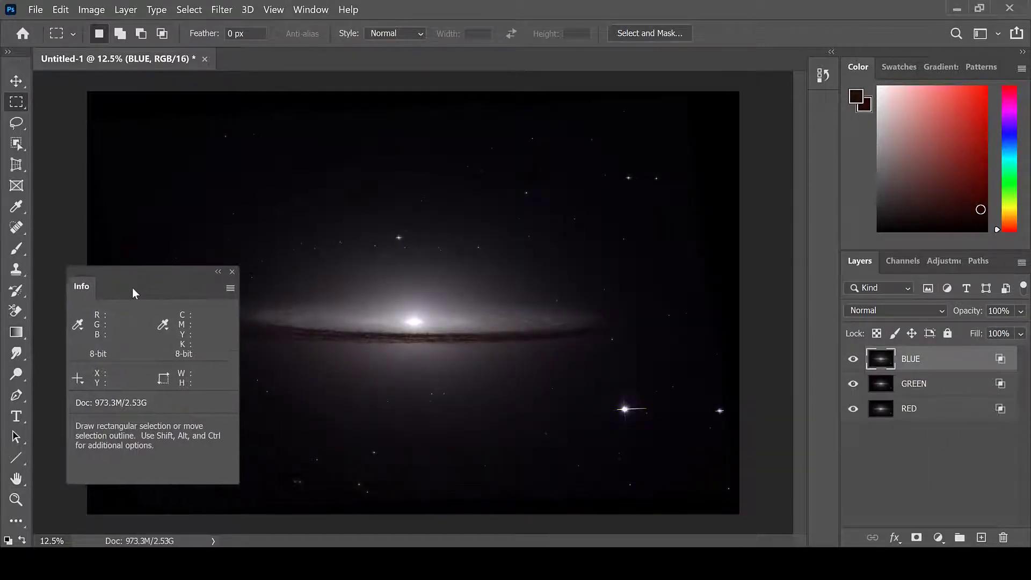
Move the Info panel aside so it no longer covers the galaxy.
drag(133, 288, 106, 277)
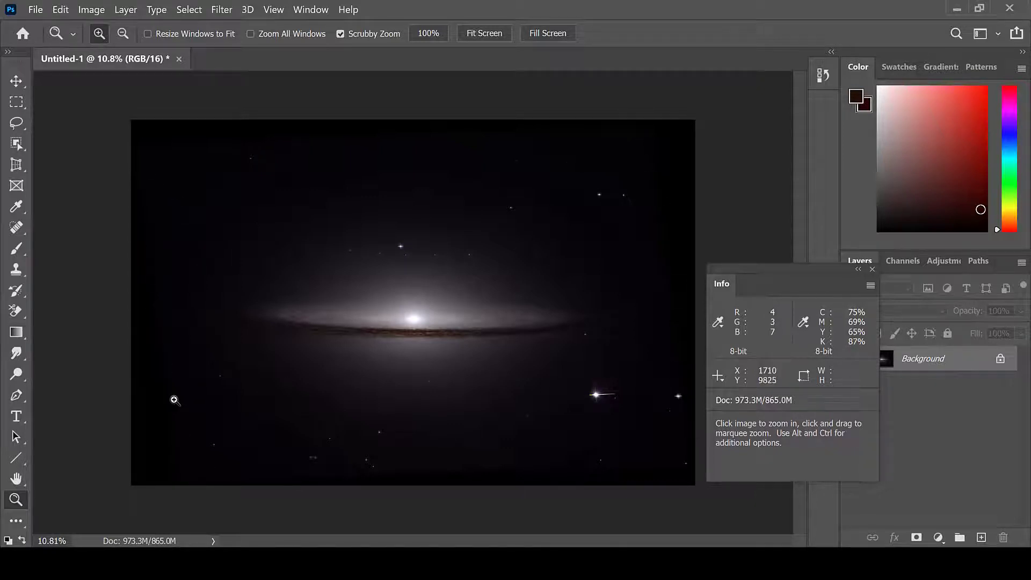
Draw a Perspective Crop box and drag its four corners out to the skewed image edges.
click(16, 164)
click(89, 180)
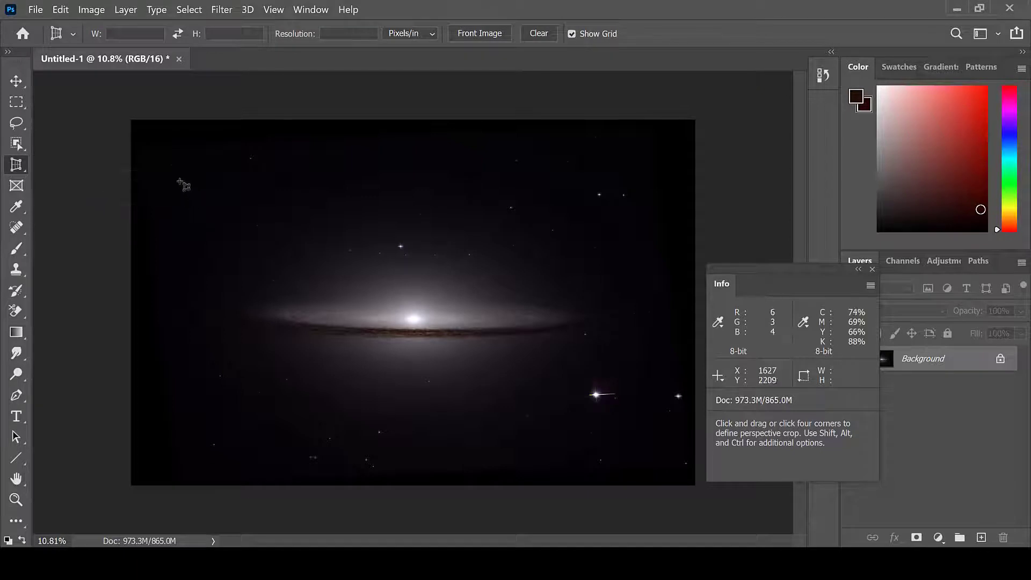
drag(164, 144, 553, 280)
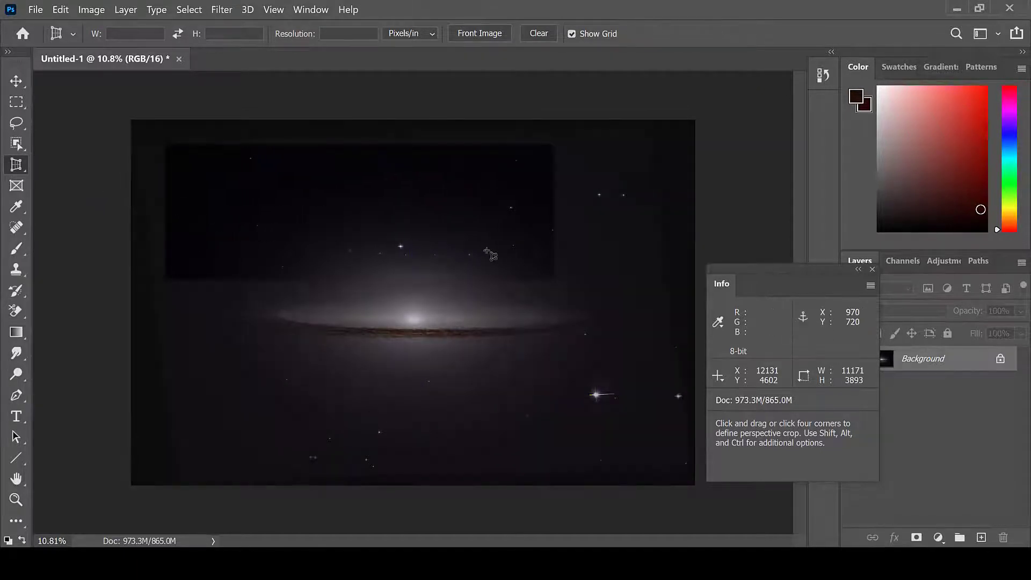
drag(165, 286, 180, 485)
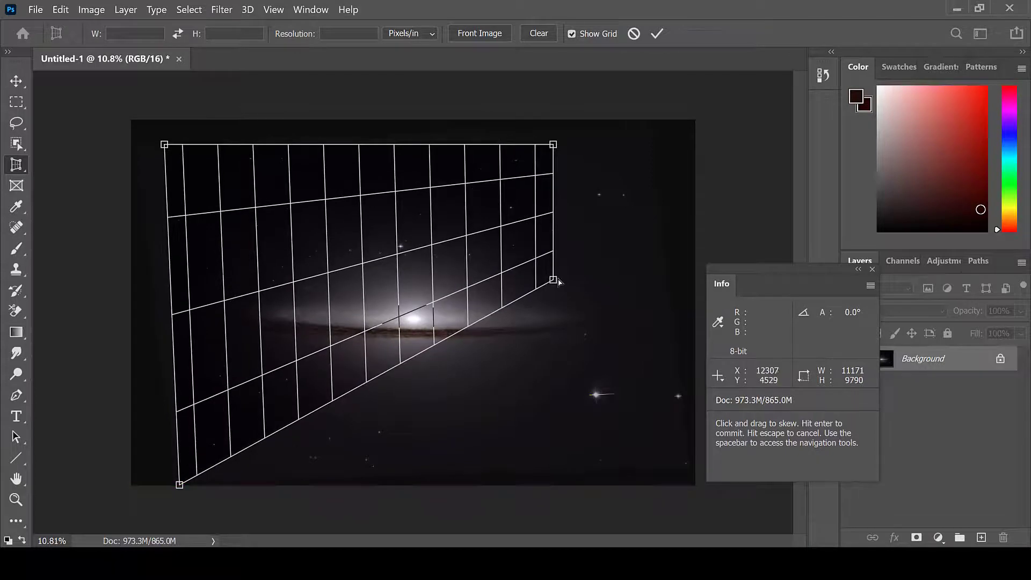
drag(556, 281, 706, 484)
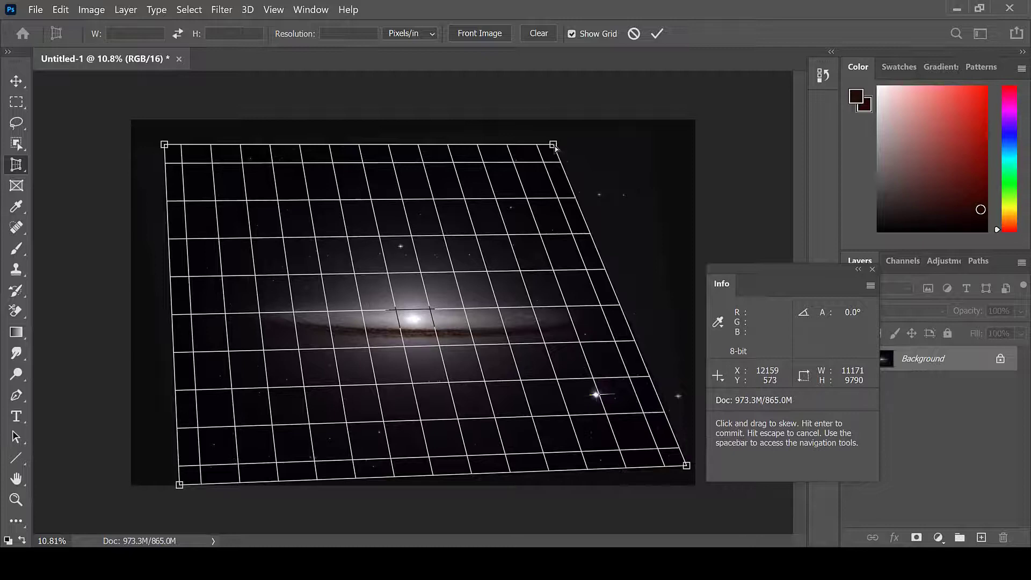
drag(553, 145, 652, 123)
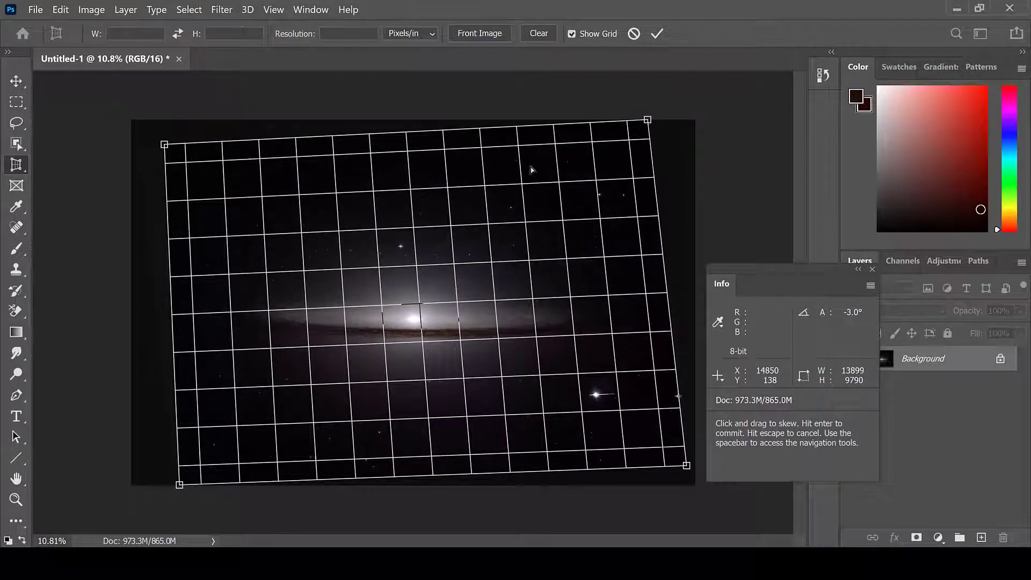
drag(164, 145, 133, 135)
Apply the perspective crop and move the pixel readout panel to the left.
right_click(251, 213)
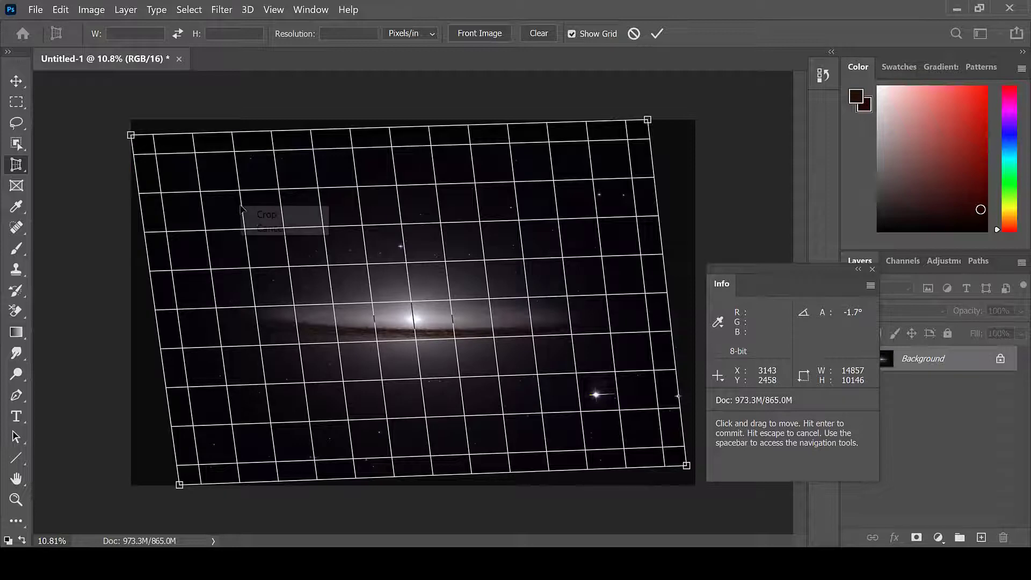
click(253, 215)
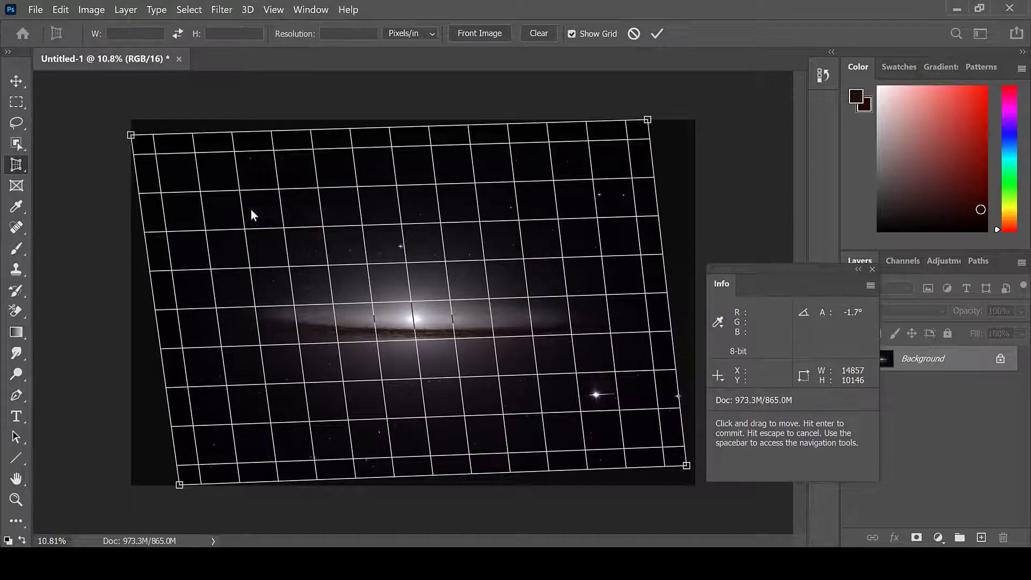
drag(780, 289, 115, 268)
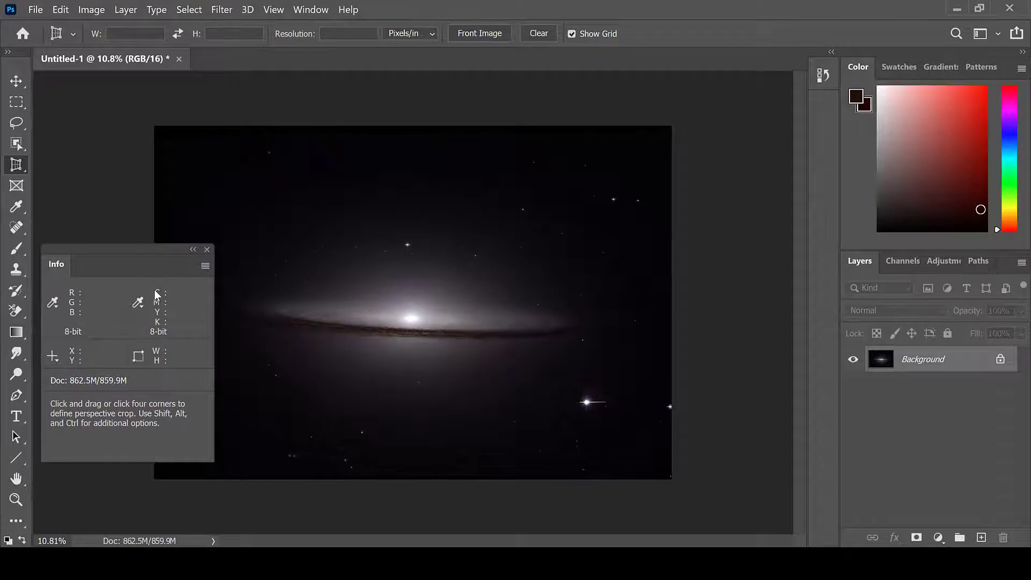
Stamp a merged copy into new Layer 1 and place colour sampler #1 on the dark sky (R 5, G 3, B 5).
key(ctrl+shift+alt+n)
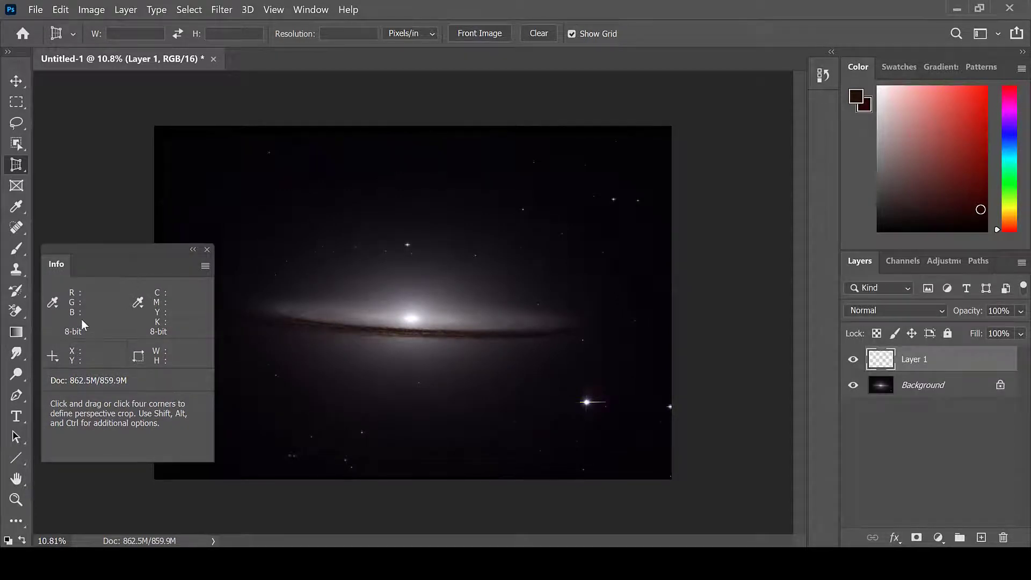
key(ctrl+shift+alt+e)
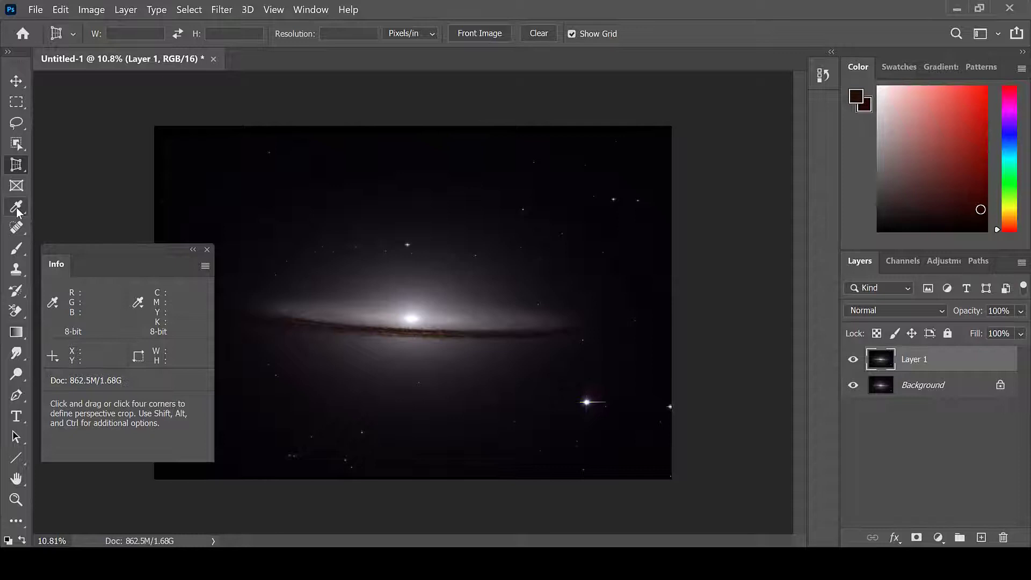
click(17, 211)
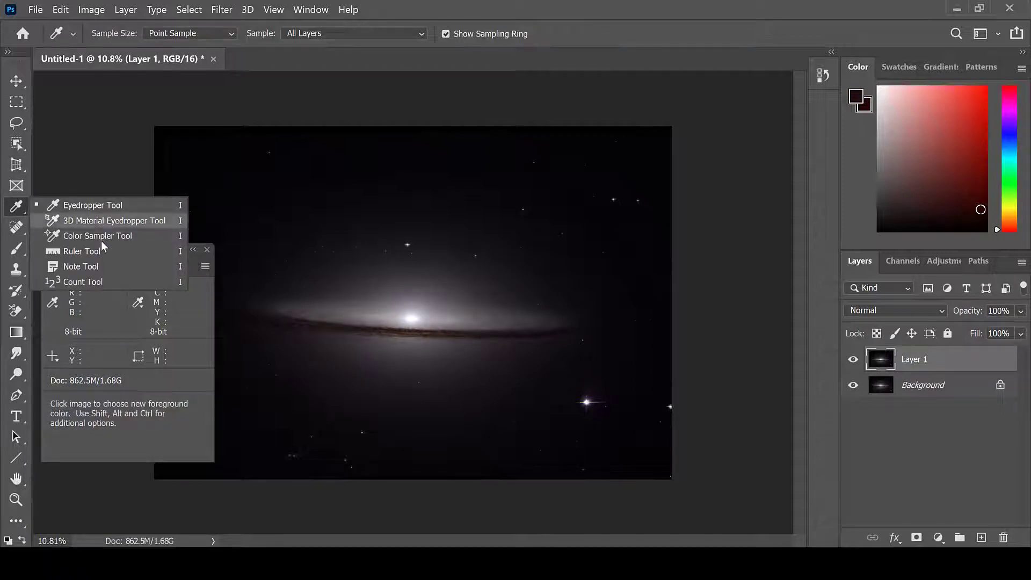
click(99, 236)
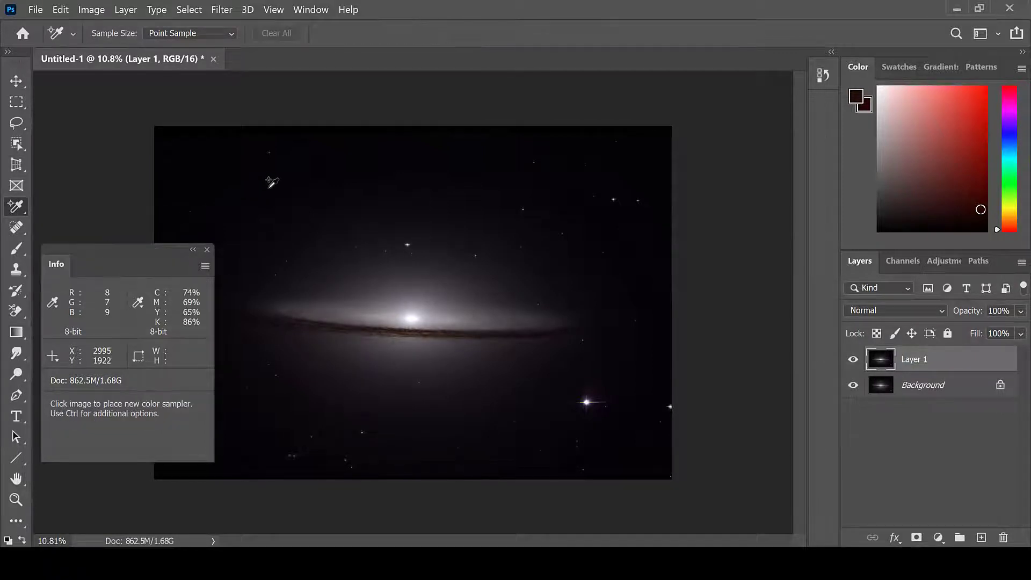
click(280, 177)
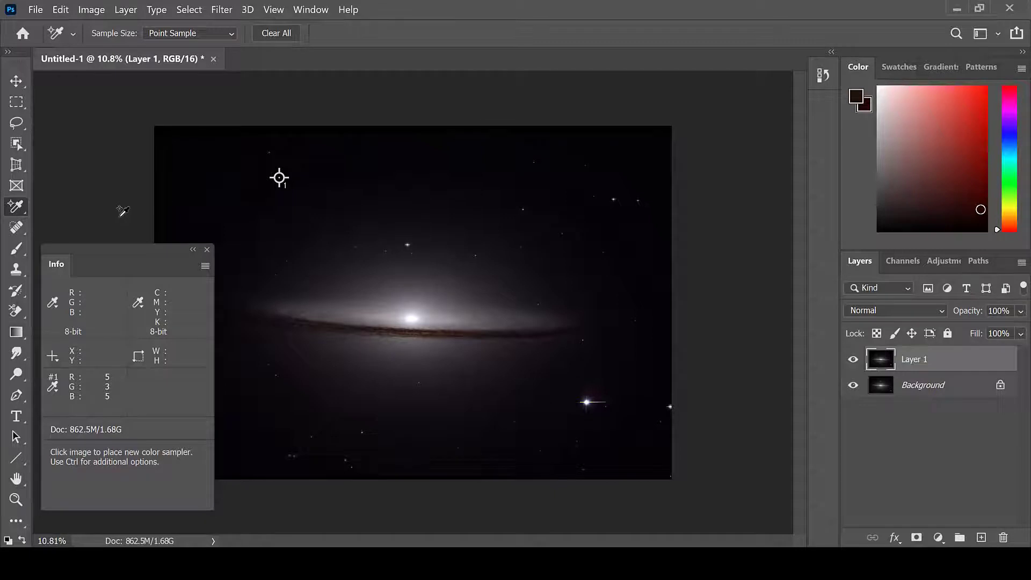
click(92, 10)
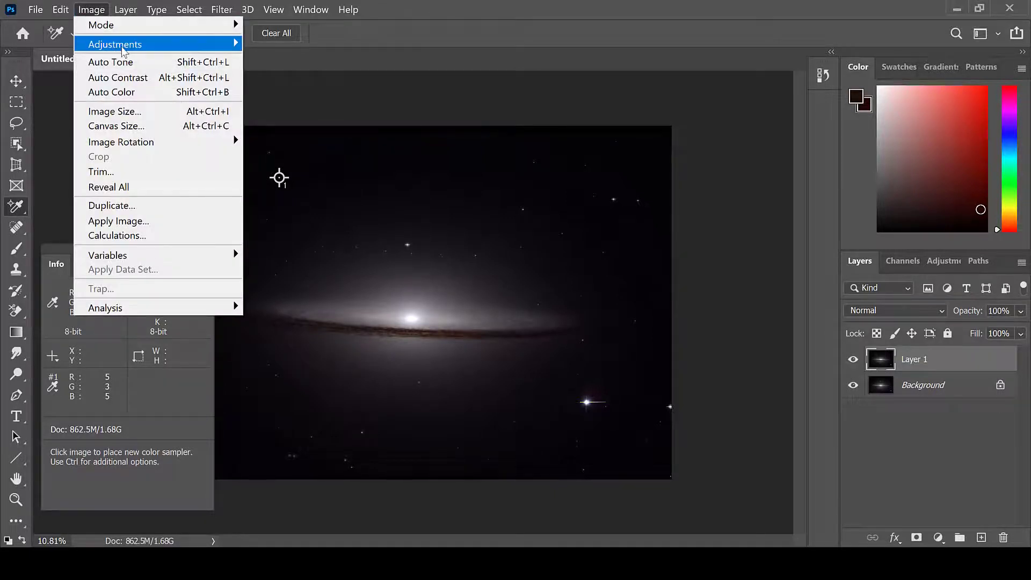
In Levels, nudge the Green channel's midtone gamma slider up slightly to neutralise the sky.
mouse_move(123, 49)
click(265, 56)
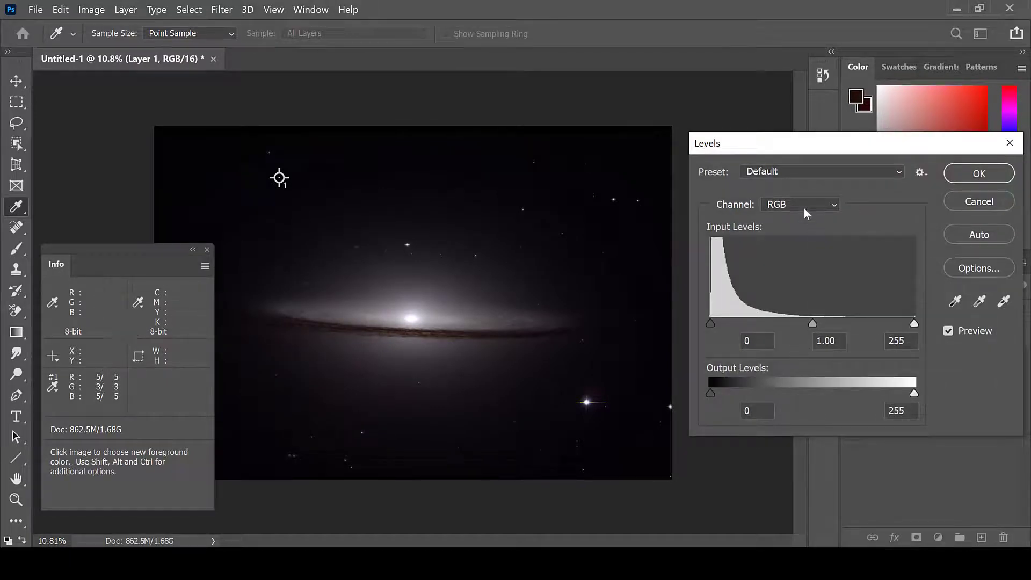
click(801, 210)
click(786, 245)
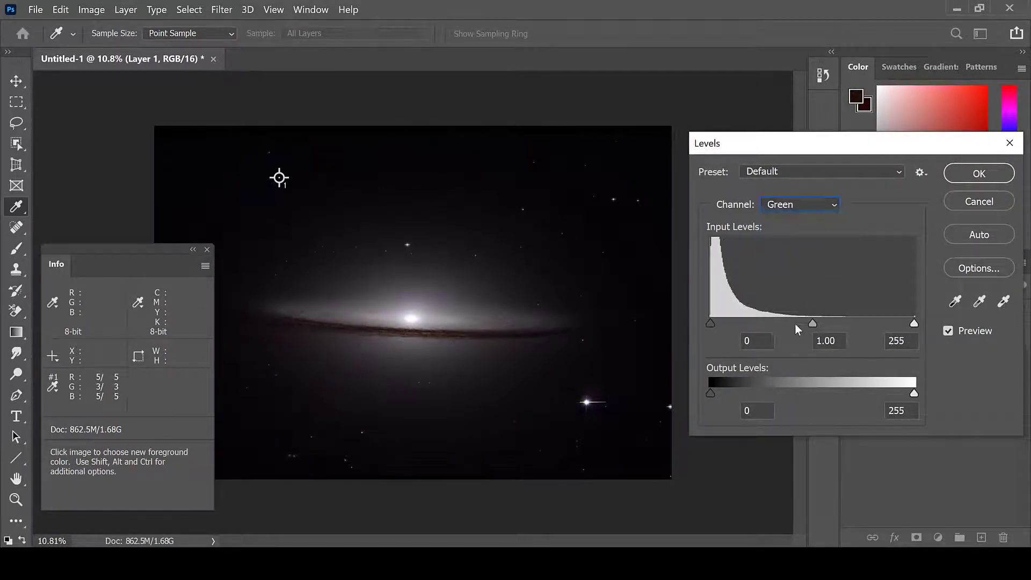
drag(810, 323, 808, 323)
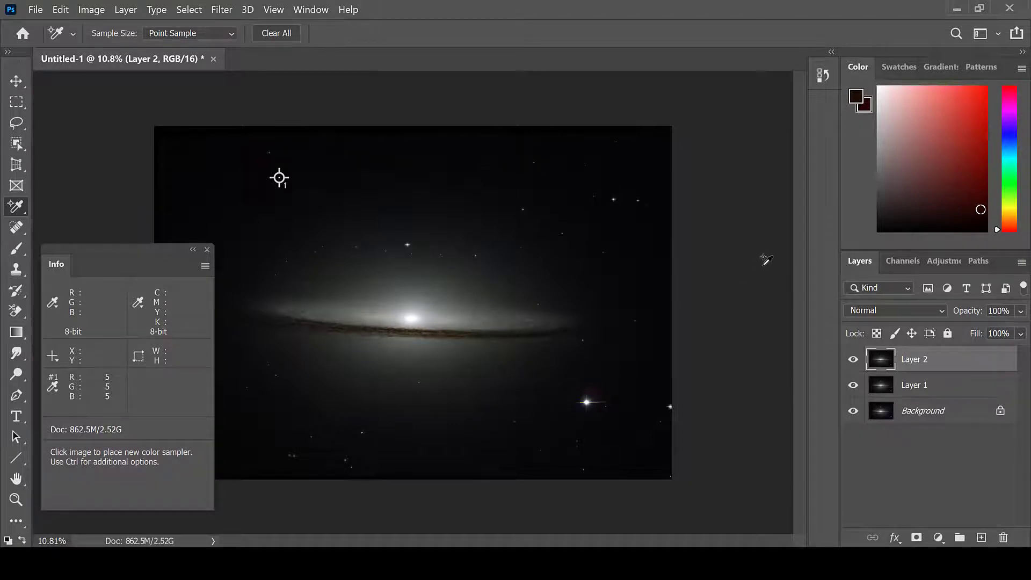
click(123, 11)
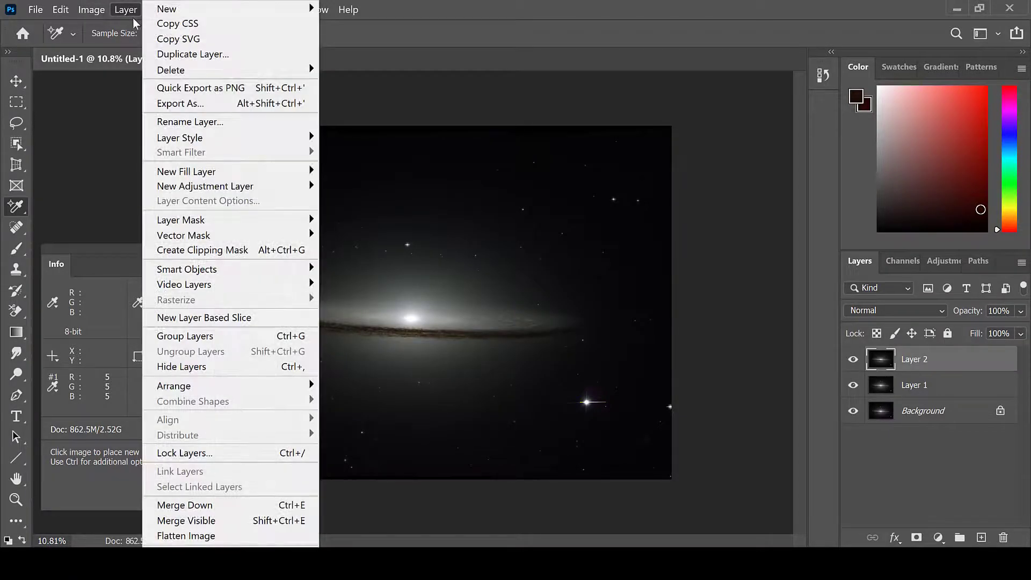
mouse_move(288, 184)
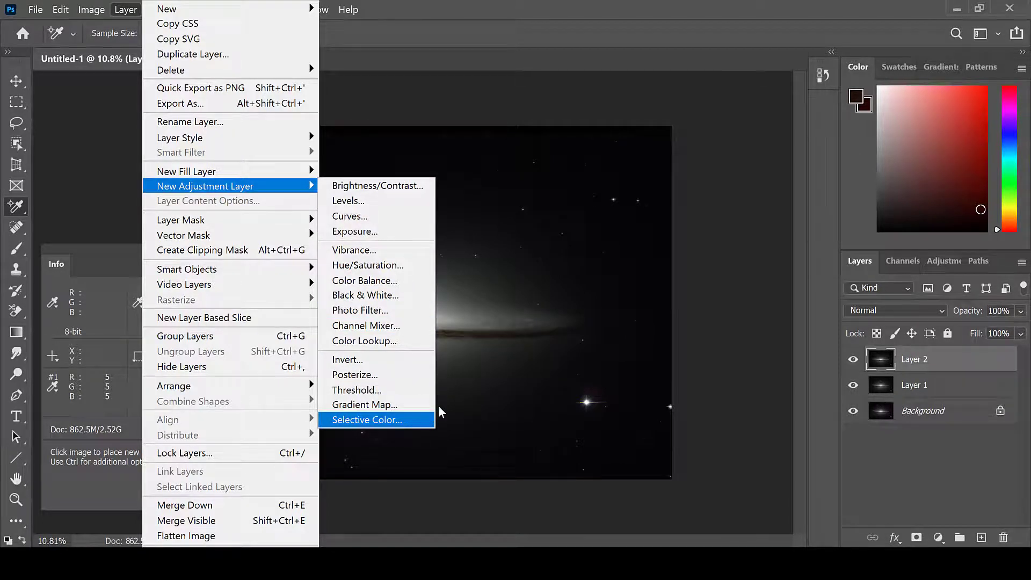
click(737, 256)
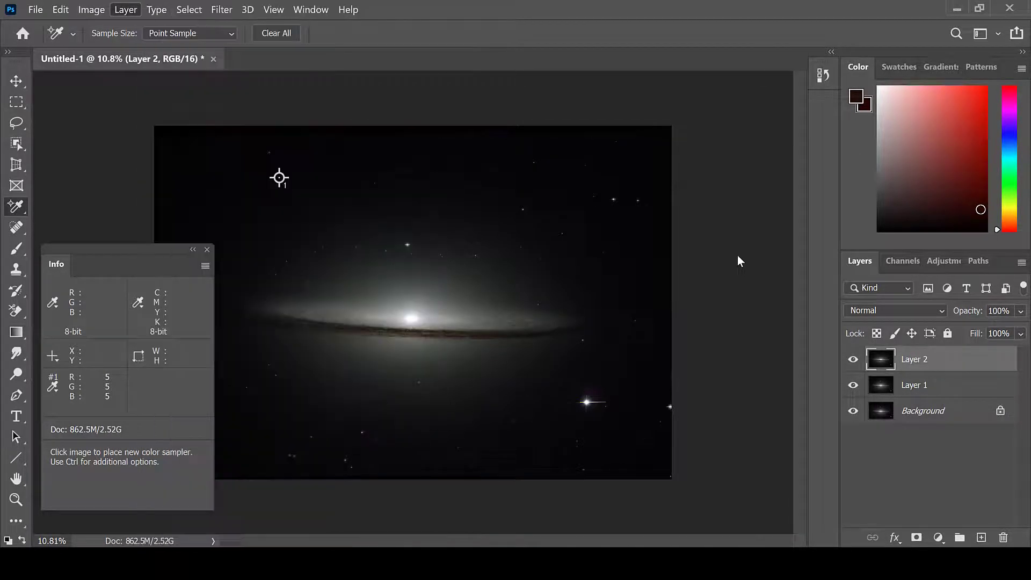
click(219, 10)
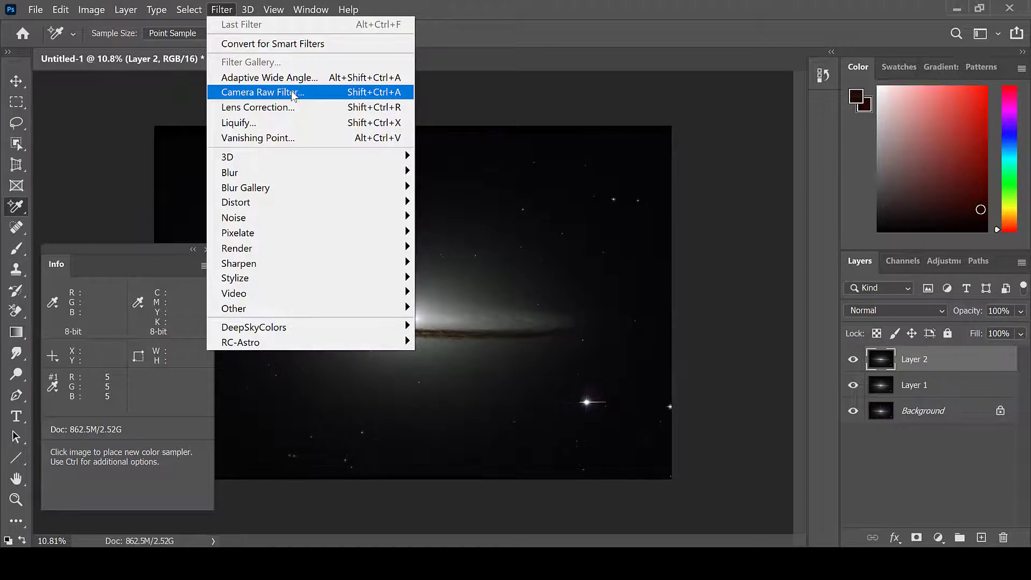
mouse_move(367, 224)
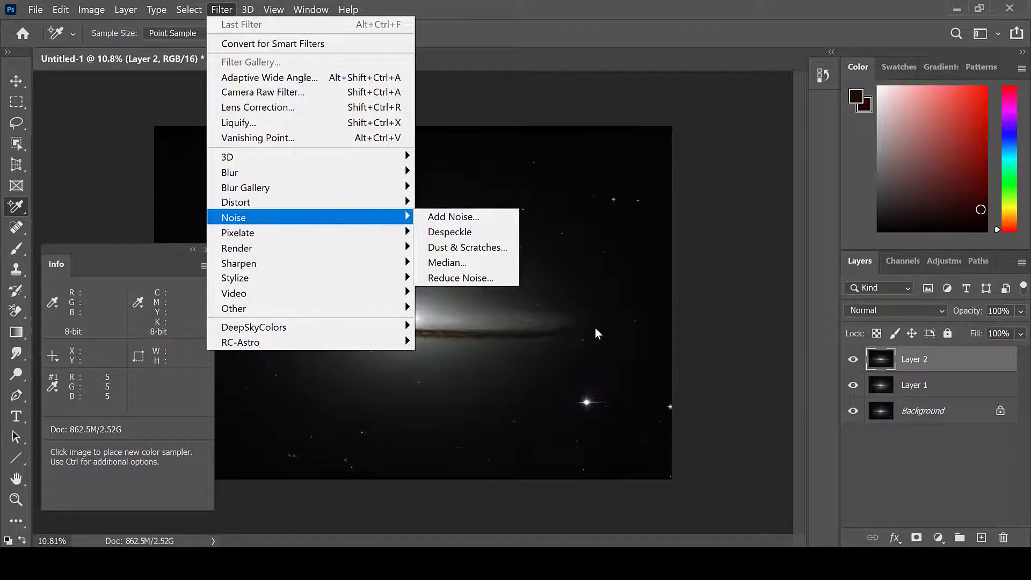
key(Escape)
key(Escape)
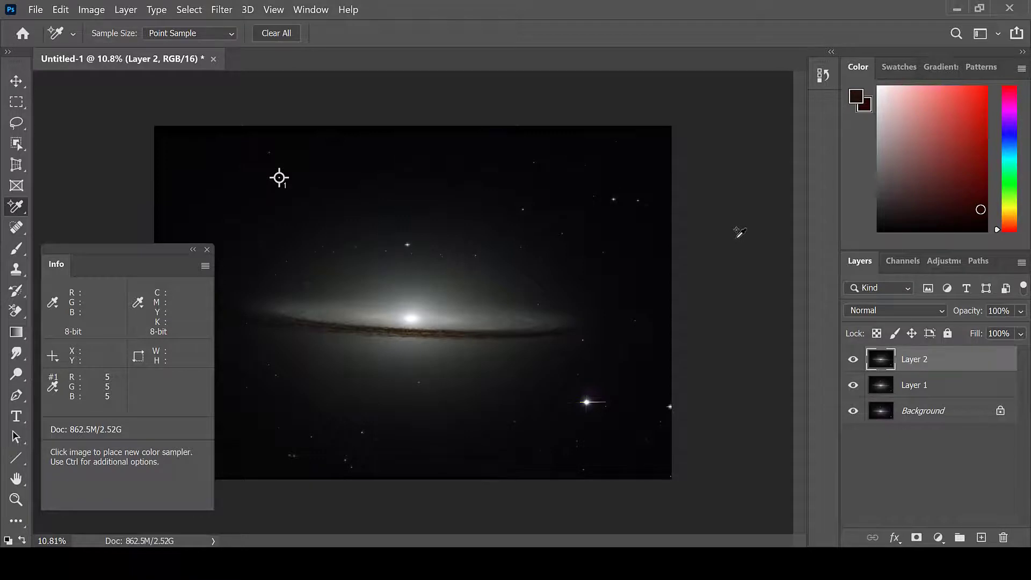
click(86, 11)
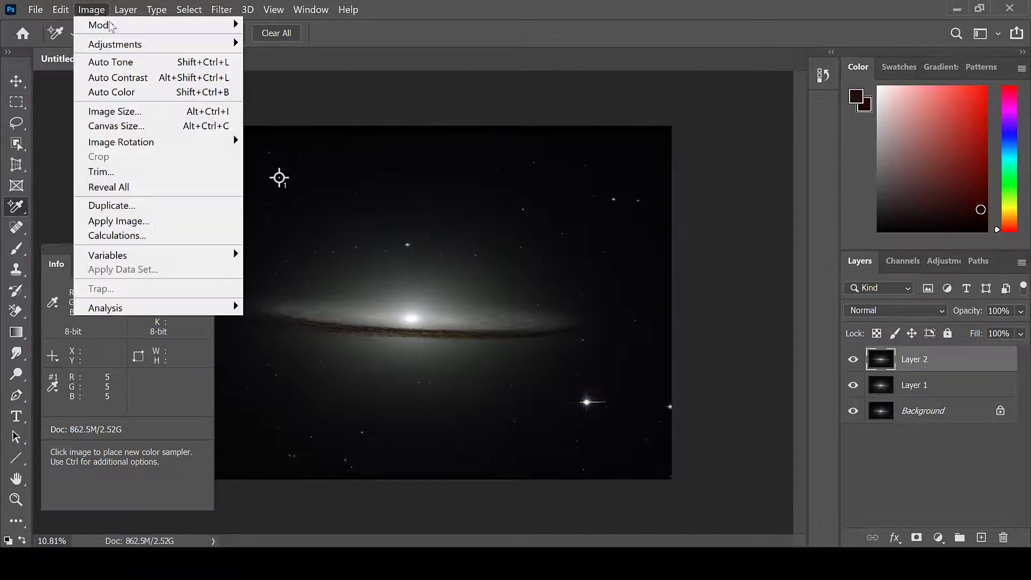
mouse_move(188, 47)
click(292, 74)
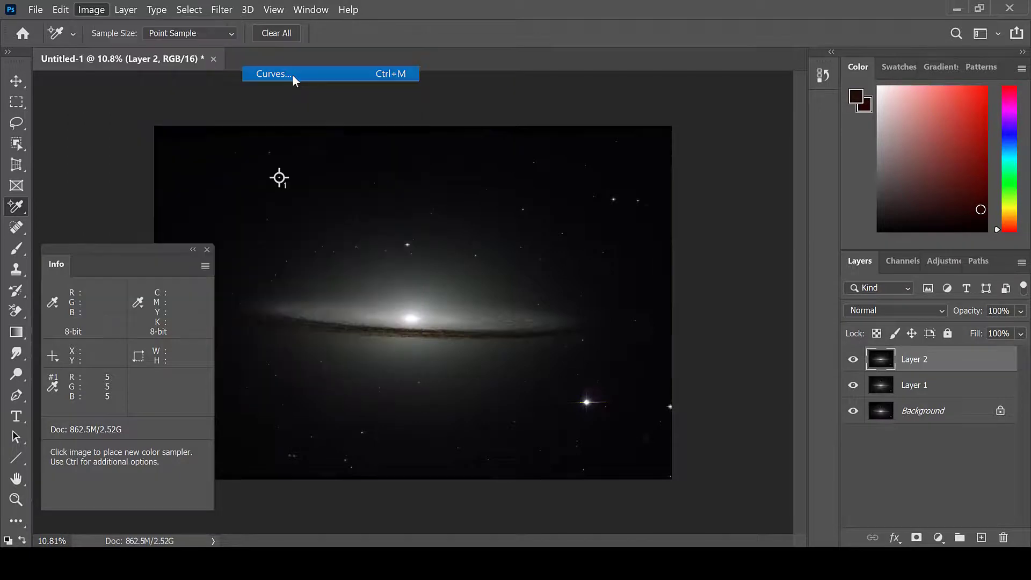
drag(531, 85, 827, 104)
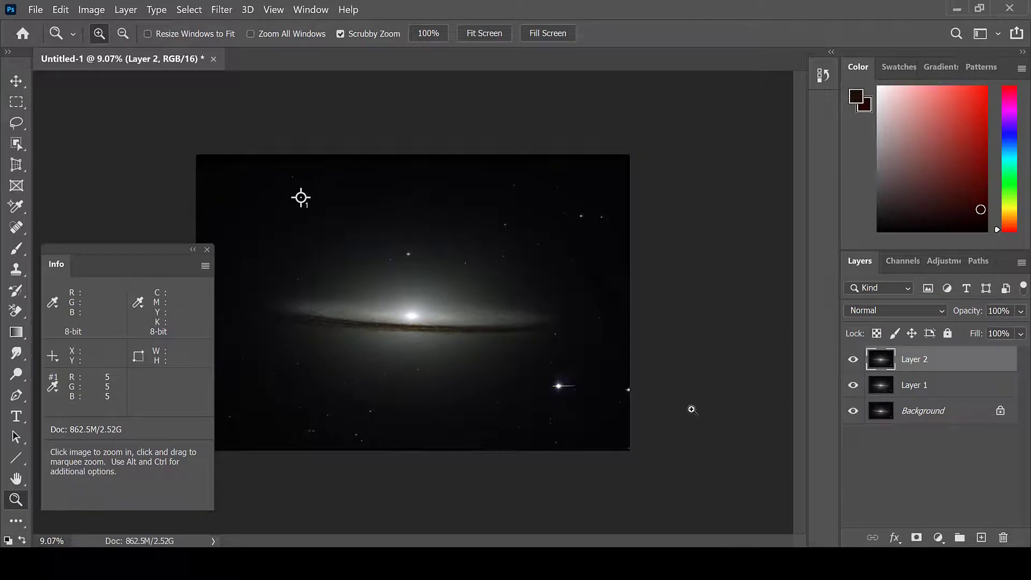
Zoom in to 33.3% on the bright star below the galaxy and its bleed streak.
click(558, 385)
click(615, 414)
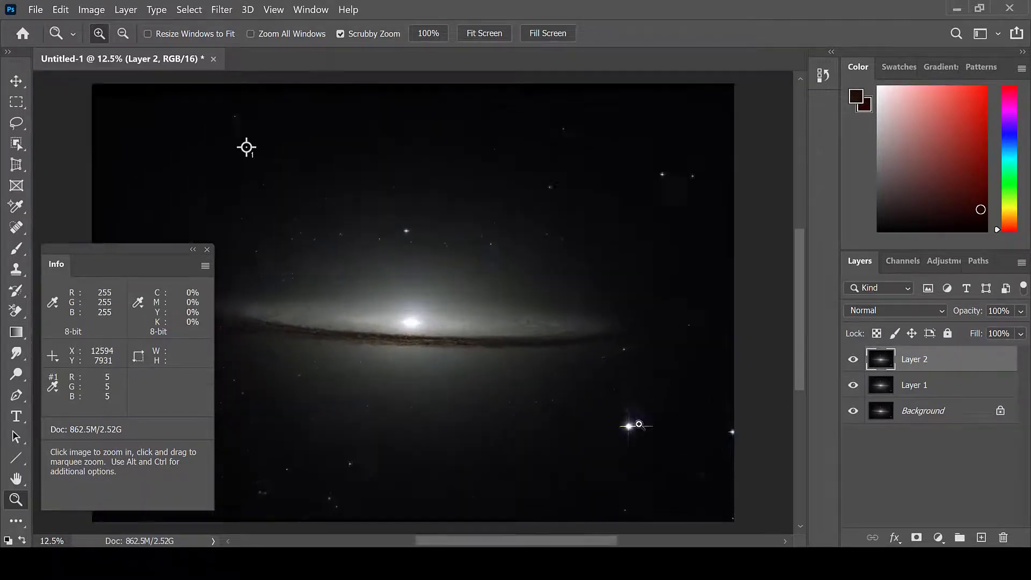
click(632, 416)
click(632, 418)
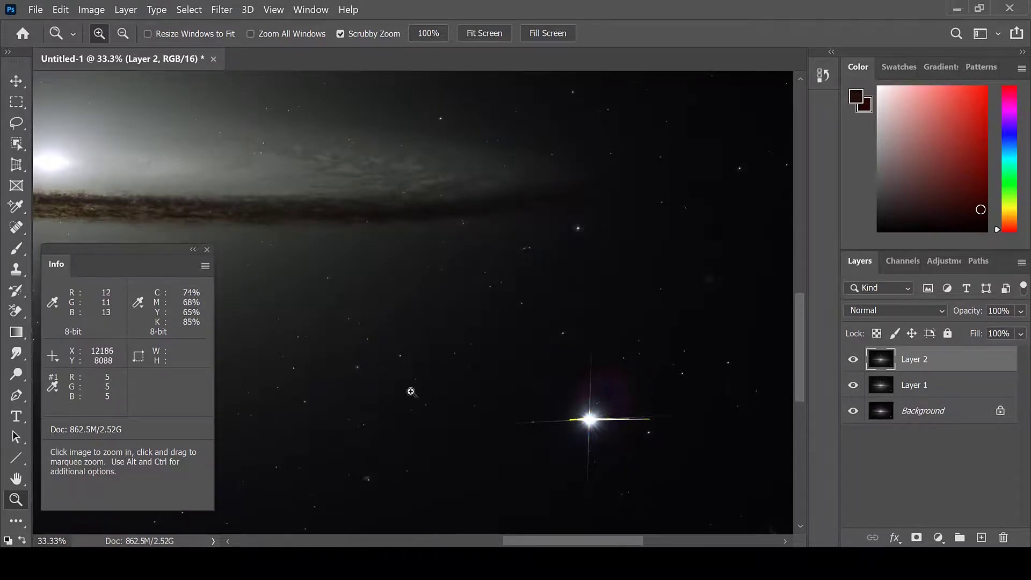
Select the Healing Brush Tool and set its brush size to 200 px.
click(16, 227)
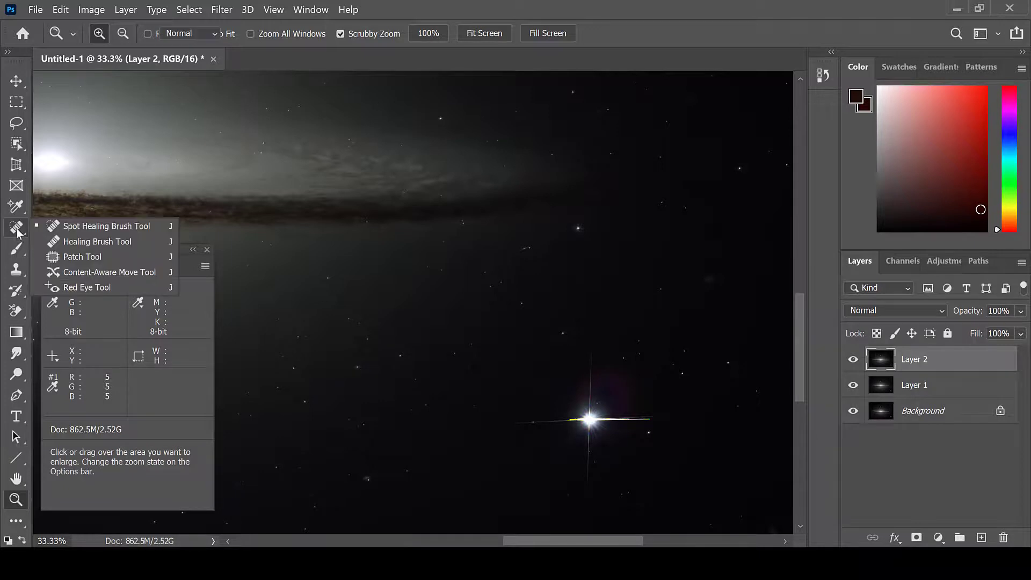
click(71, 242)
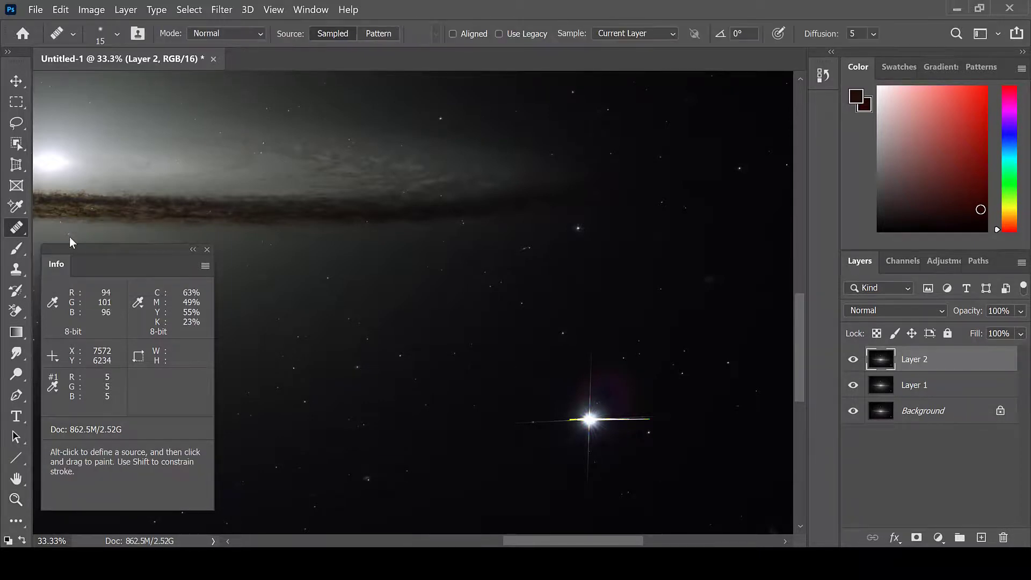
click(117, 34)
double_click(159, 61)
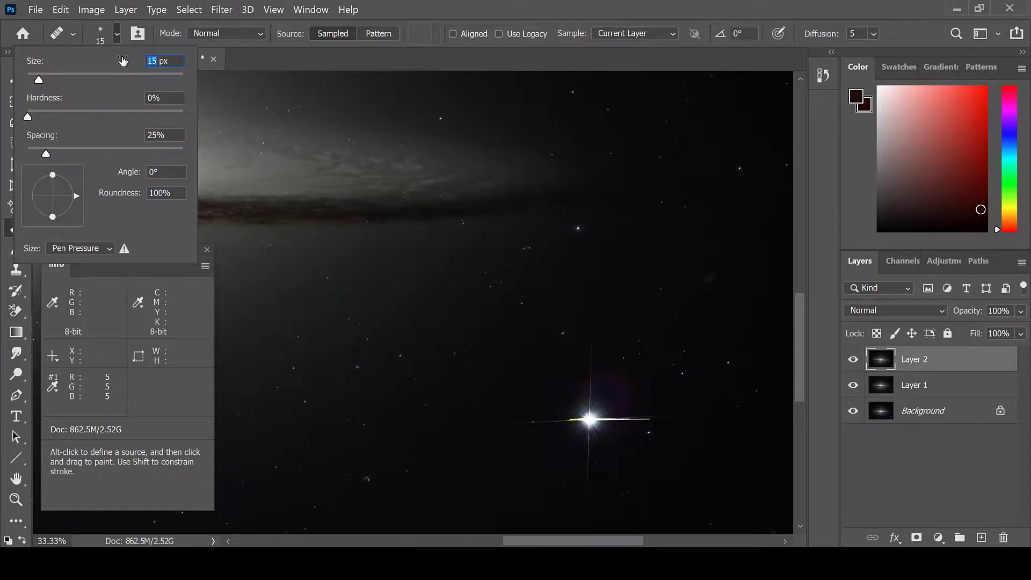
text(100)
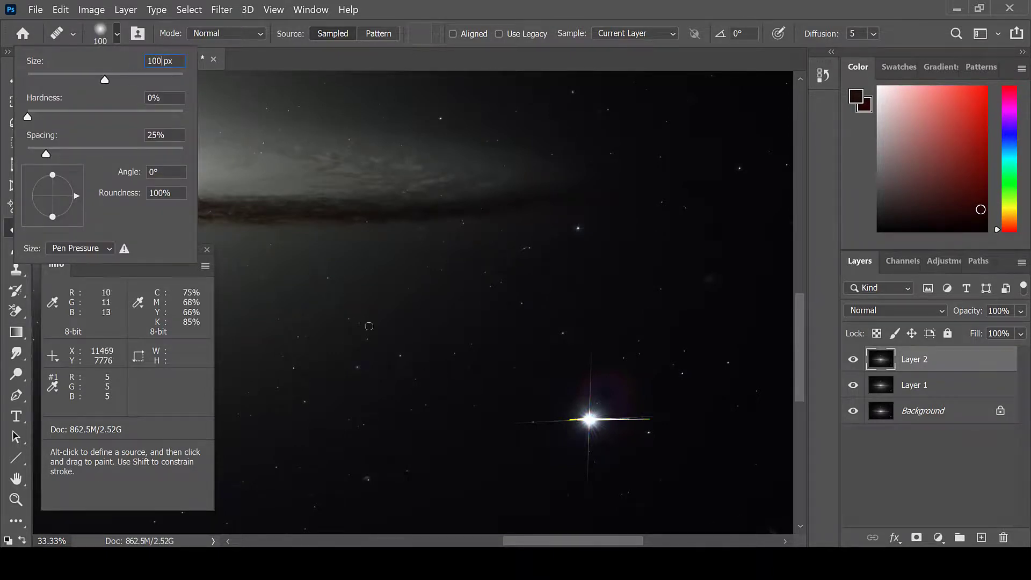
text(==)
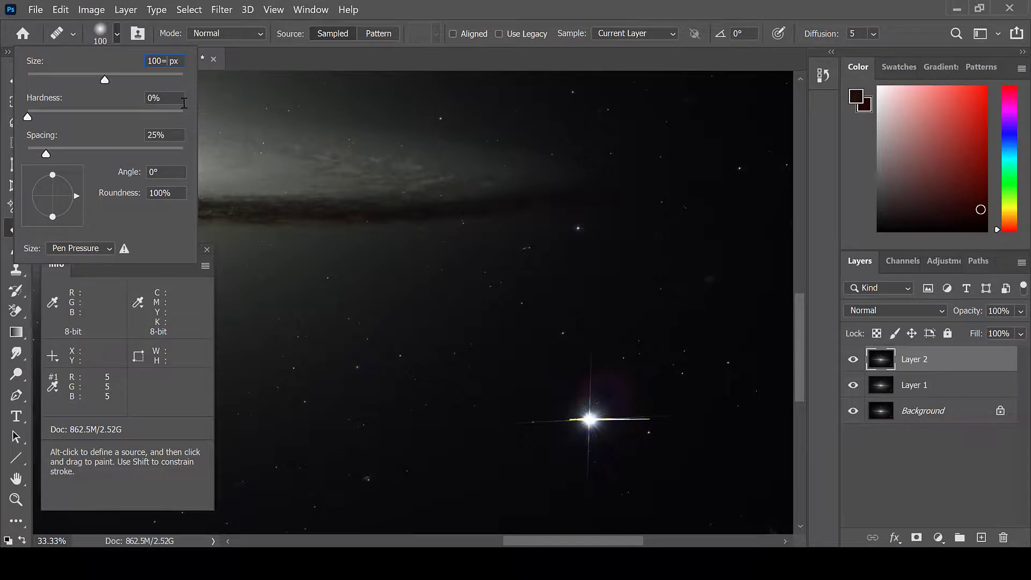
key(BackSpace)
key(BackSpace)
key(BackSpace)
key(BackSpace)
key(BackSpace)
text(200)
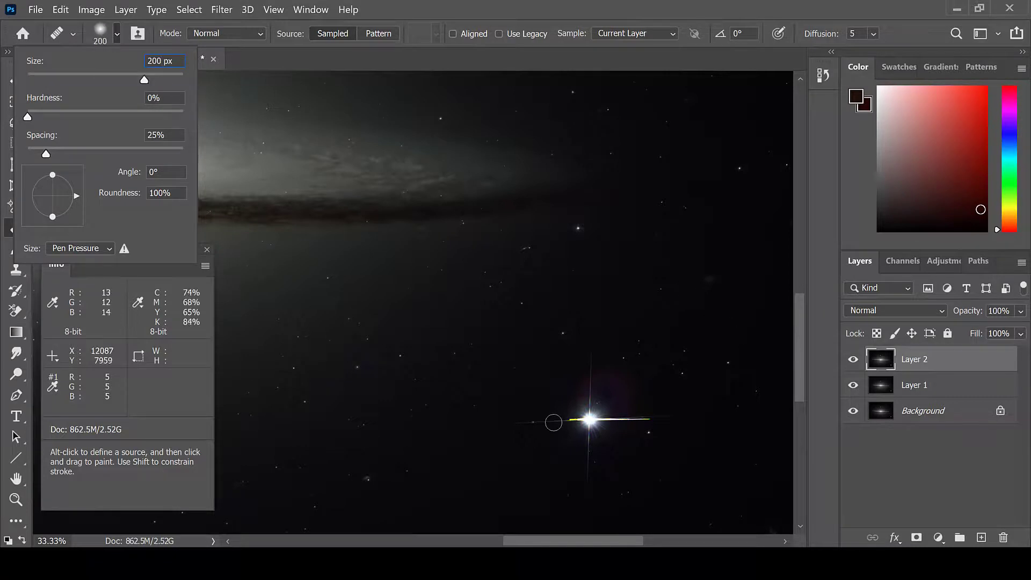
Heal away the bleed spike to the right of the bright star.
click(520, 387)
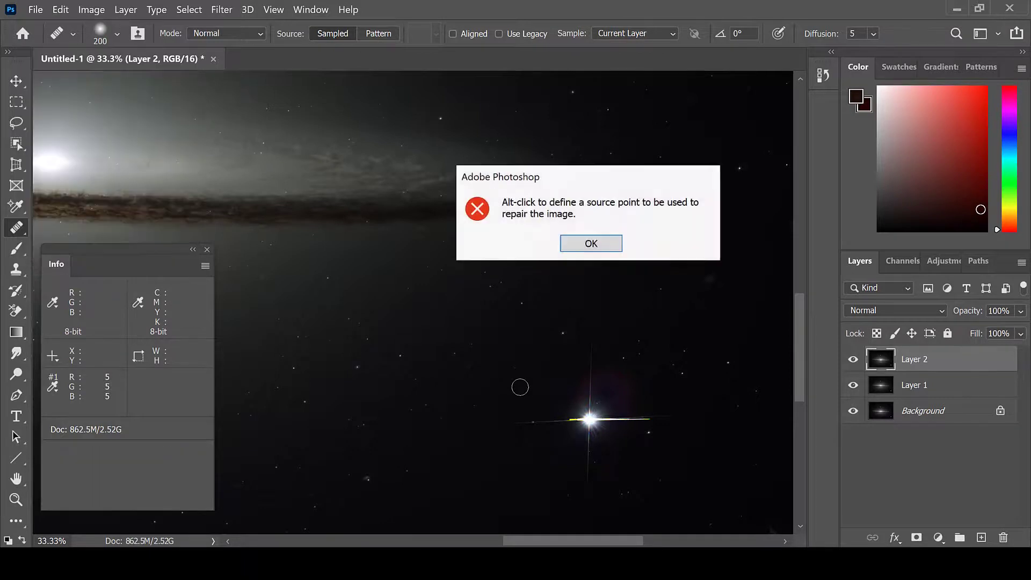
click(584, 243)
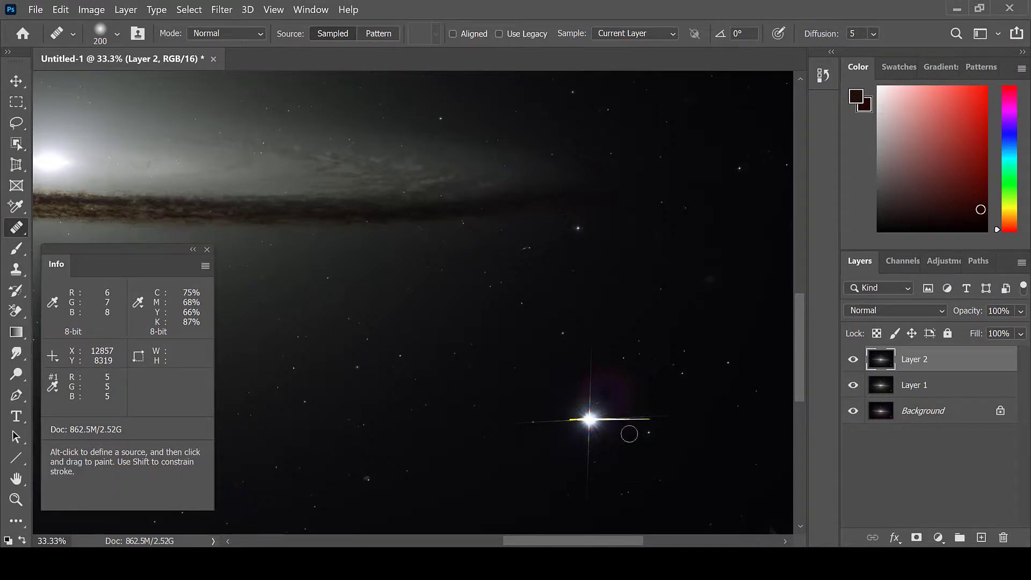
drag(610, 420, 677, 424)
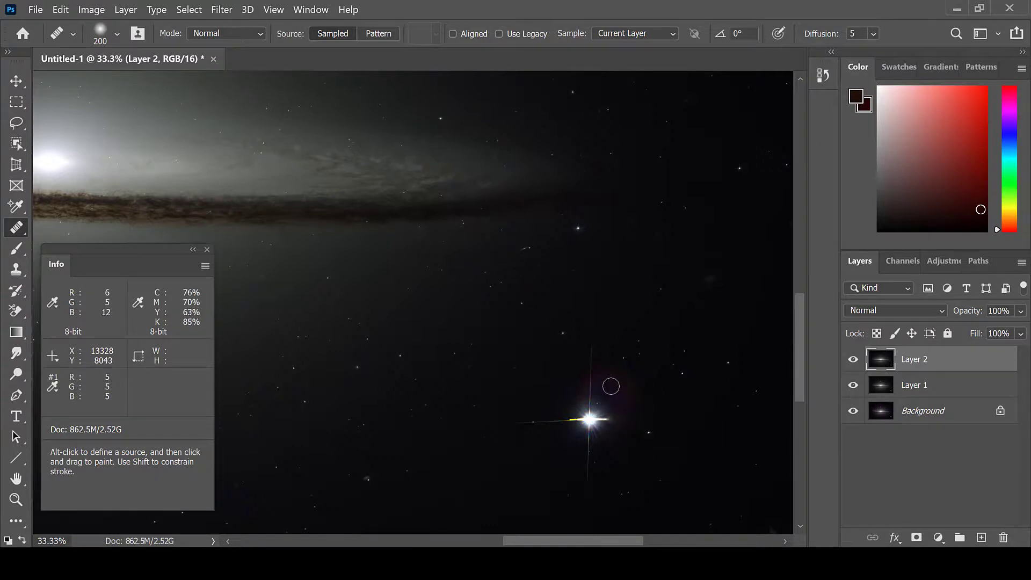
Fit the whole Sombrero Galaxy image on screen using the Zoom tool's Fit Screen.
key(z)
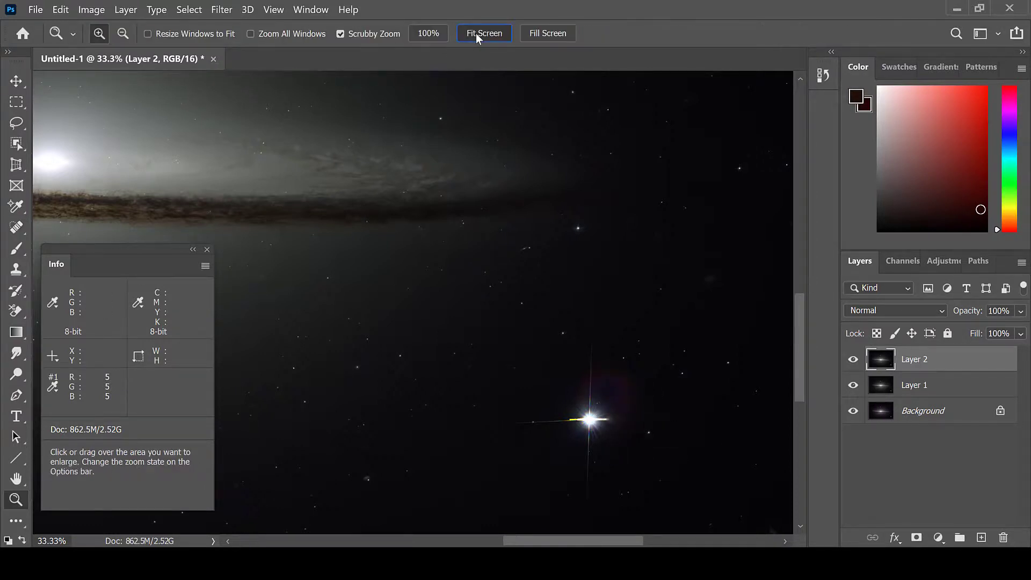
click(478, 35)
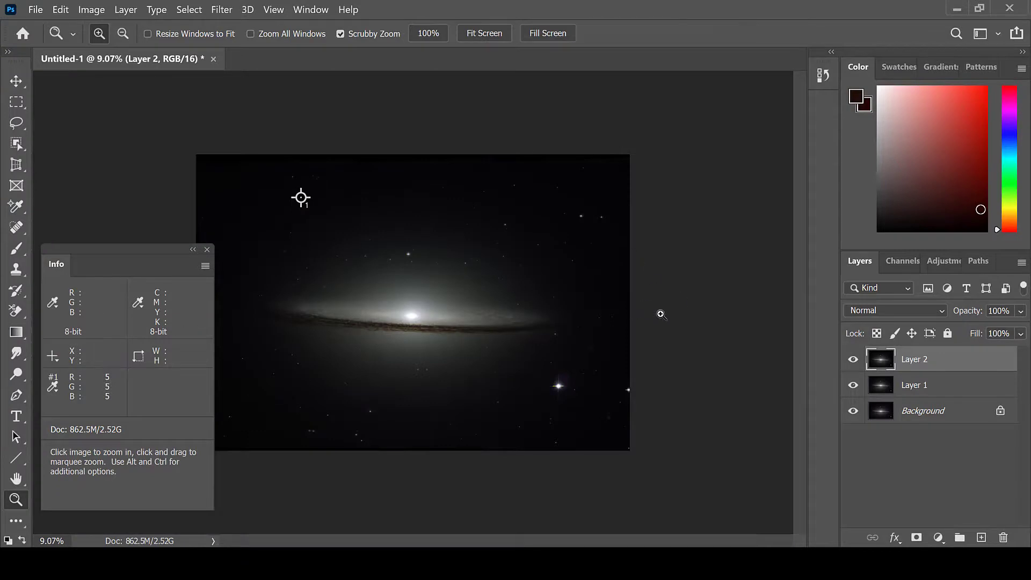